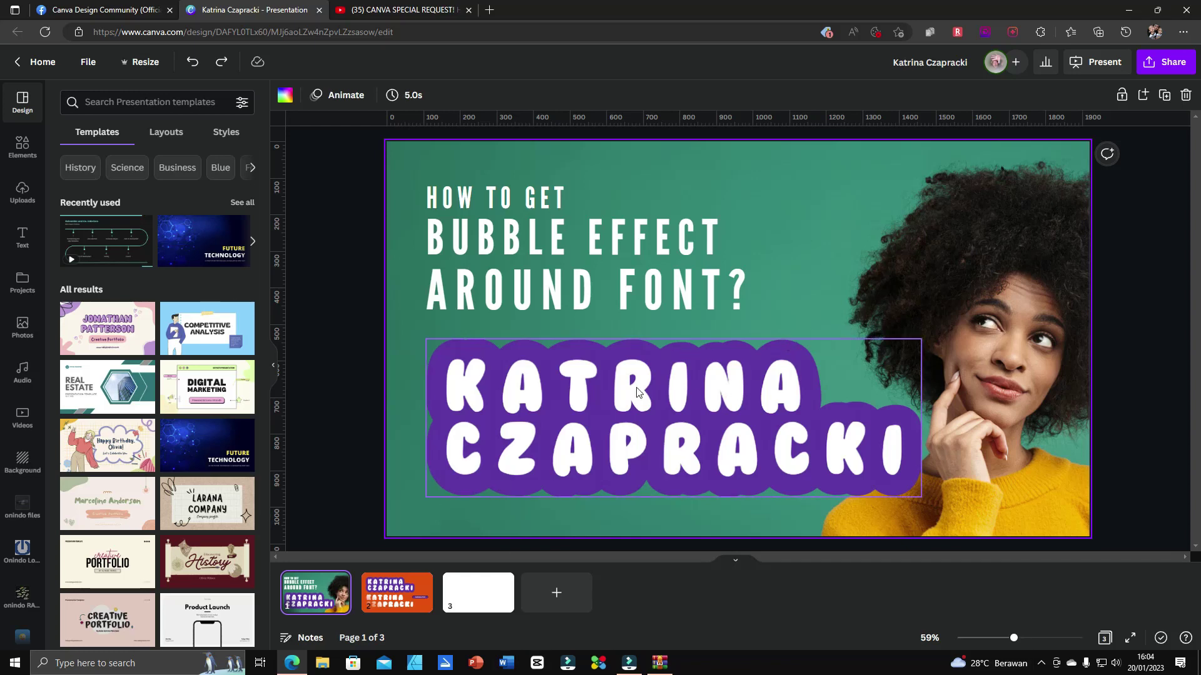
# - Read the Facebook community question about bubble text, then go to the YouTube tutorial
pyautogui.click(123, 11)
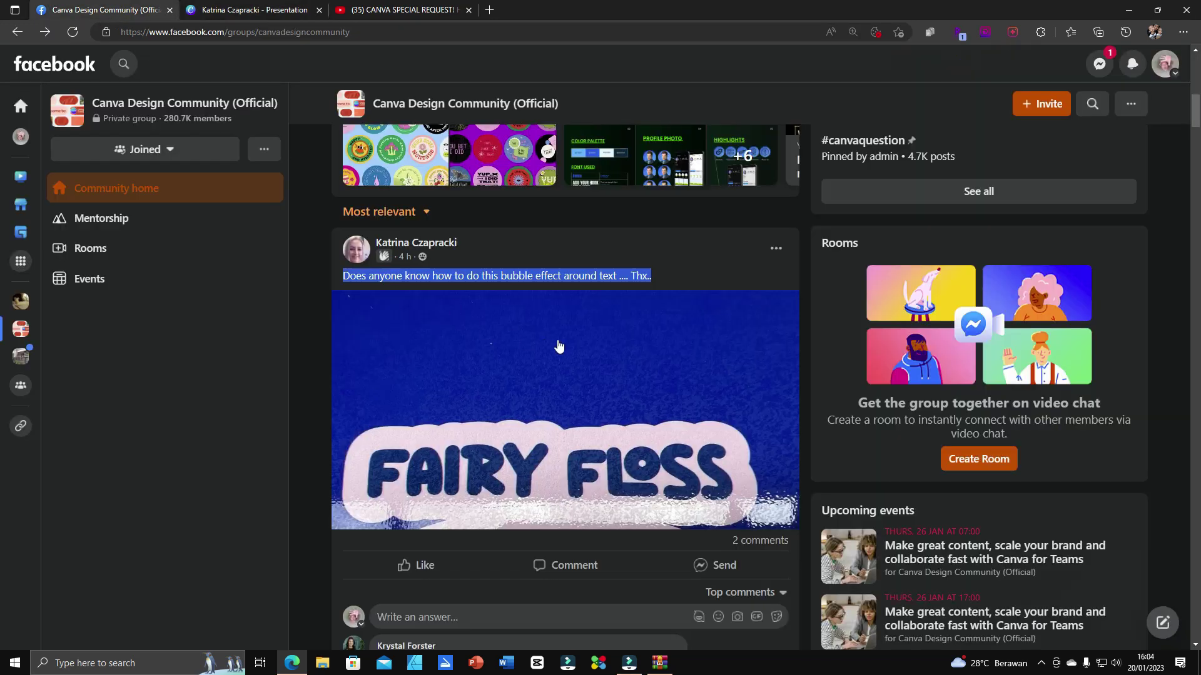
pyautogui.click(667, 275)
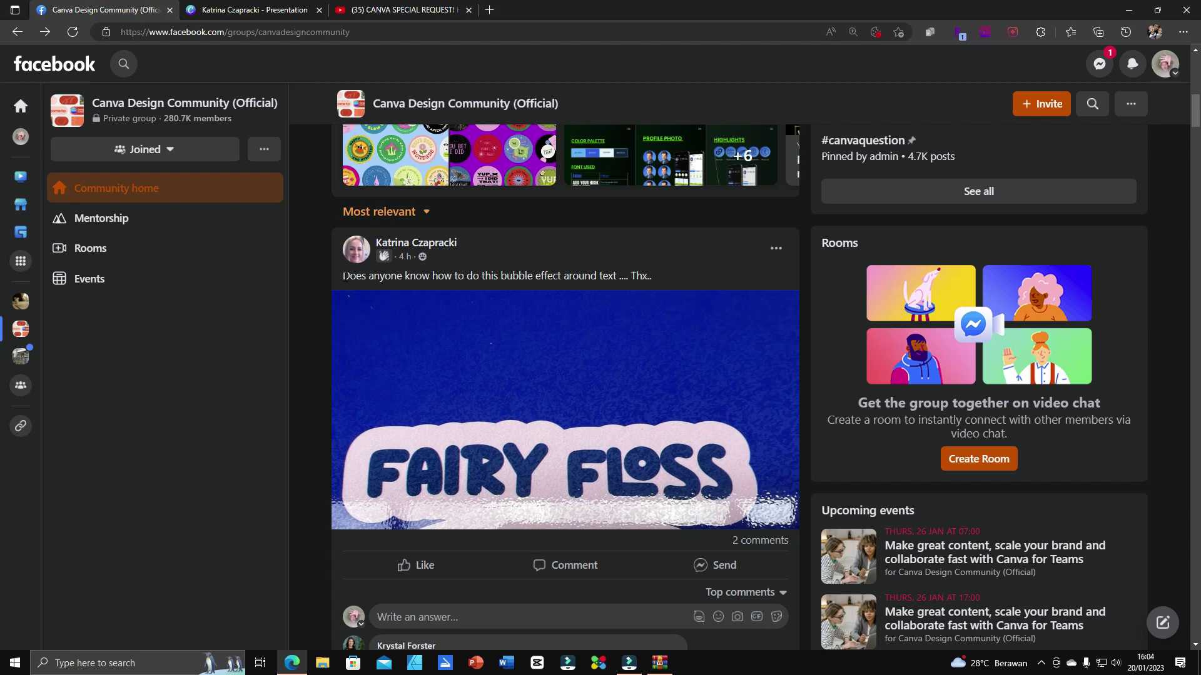
pyautogui.moveTo(344, 276); pyautogui.dragTo(649, 277)
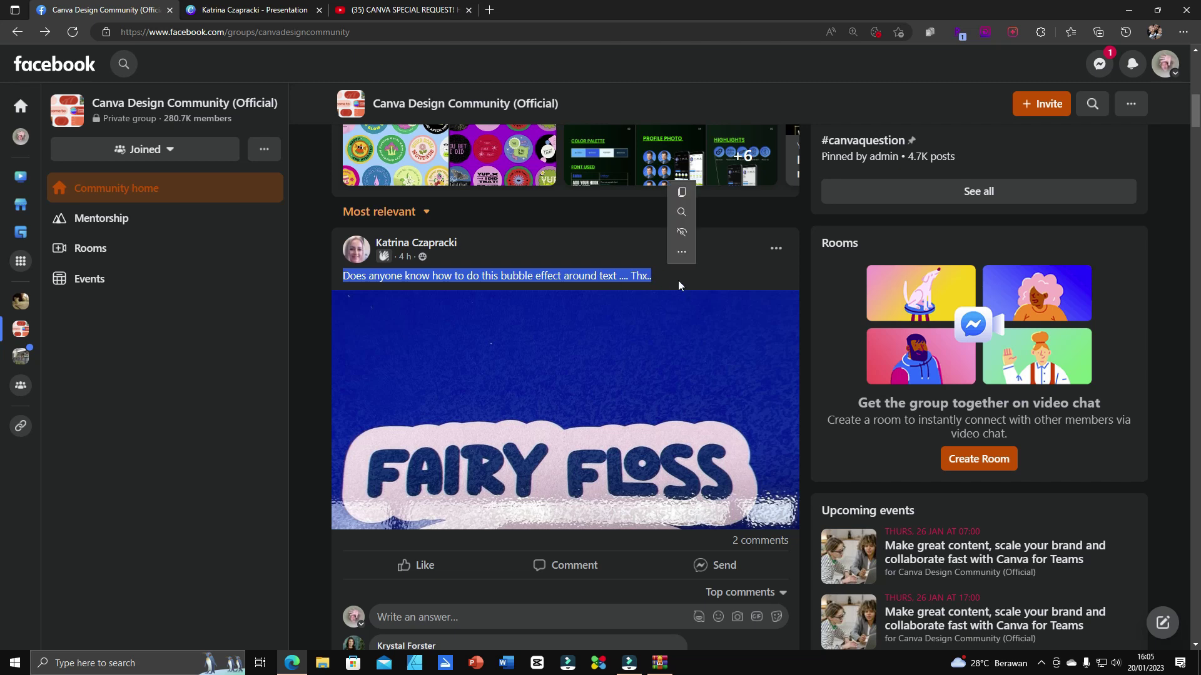
pyautogui.click(699, 278)
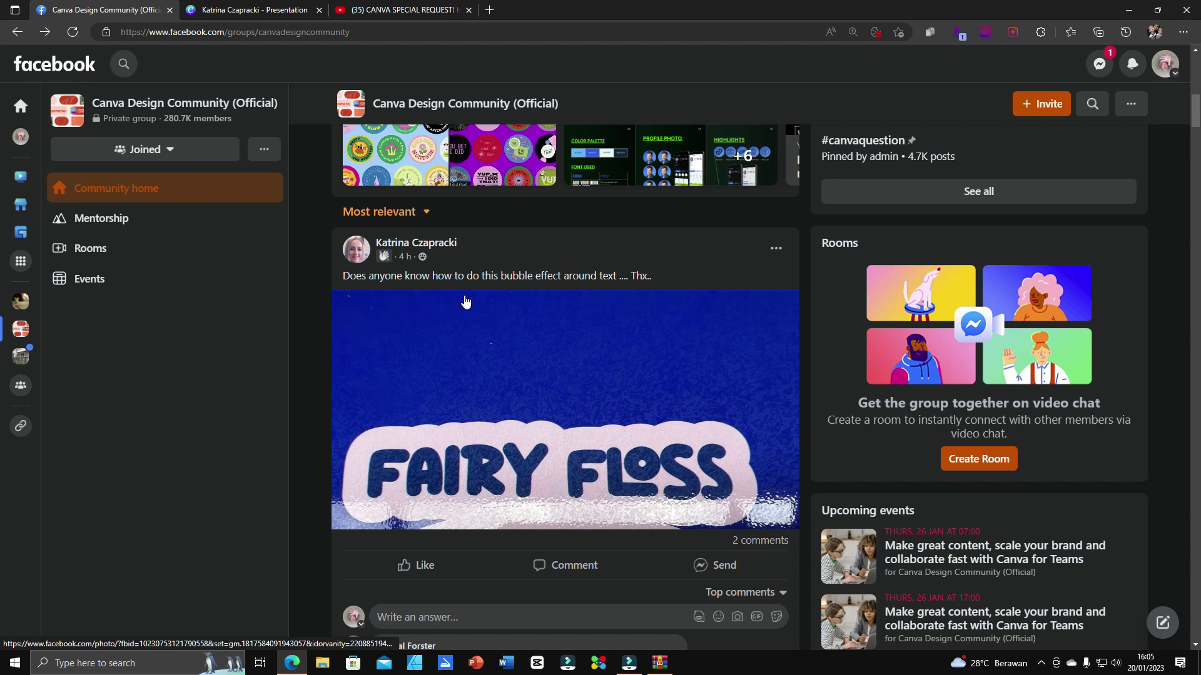
pyautogui.click(264, 11)
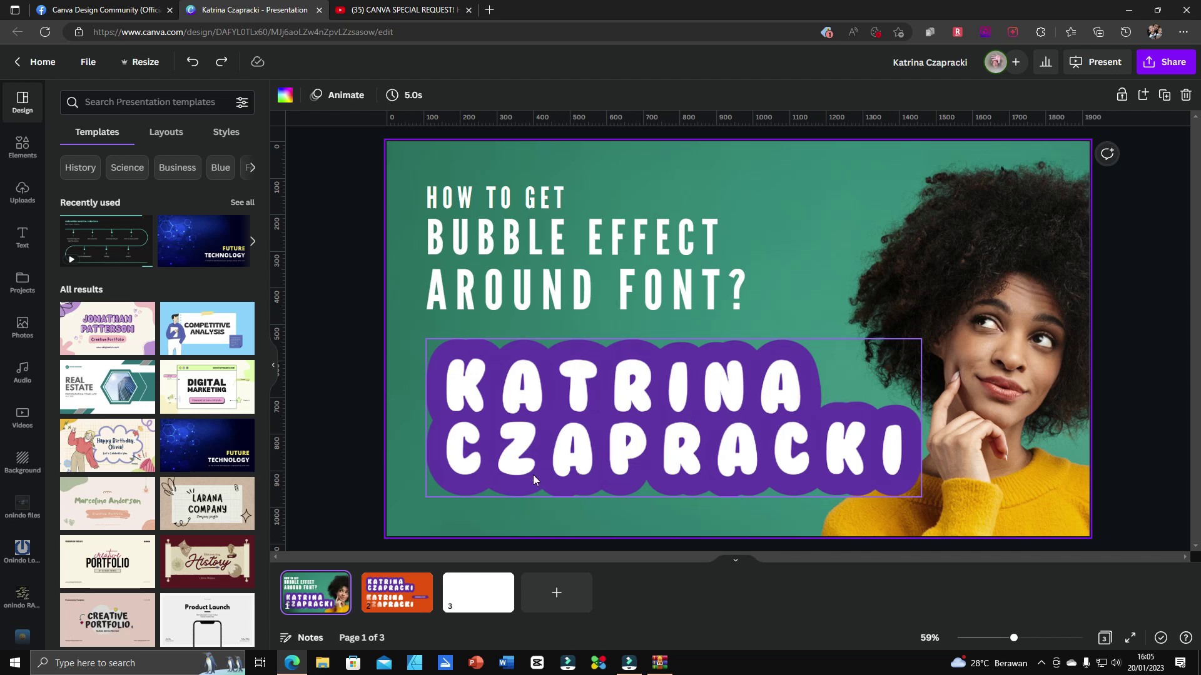
pyautogui.moveTo(396, 593)
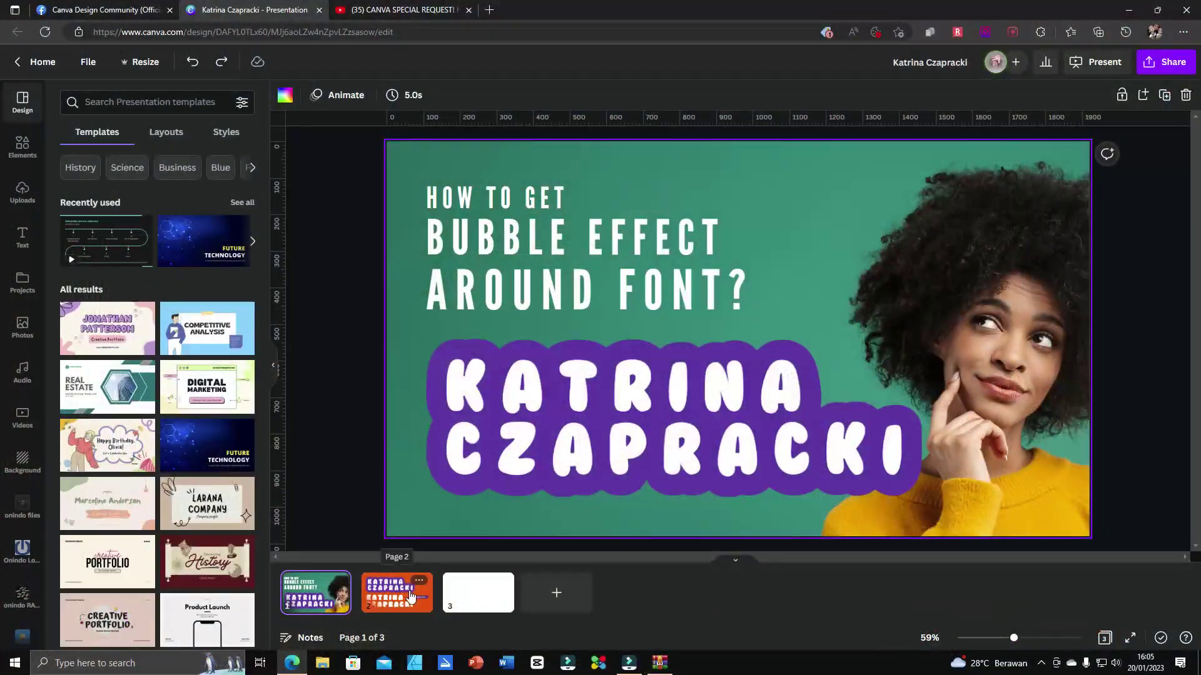
pyautogui.click(390, 9)
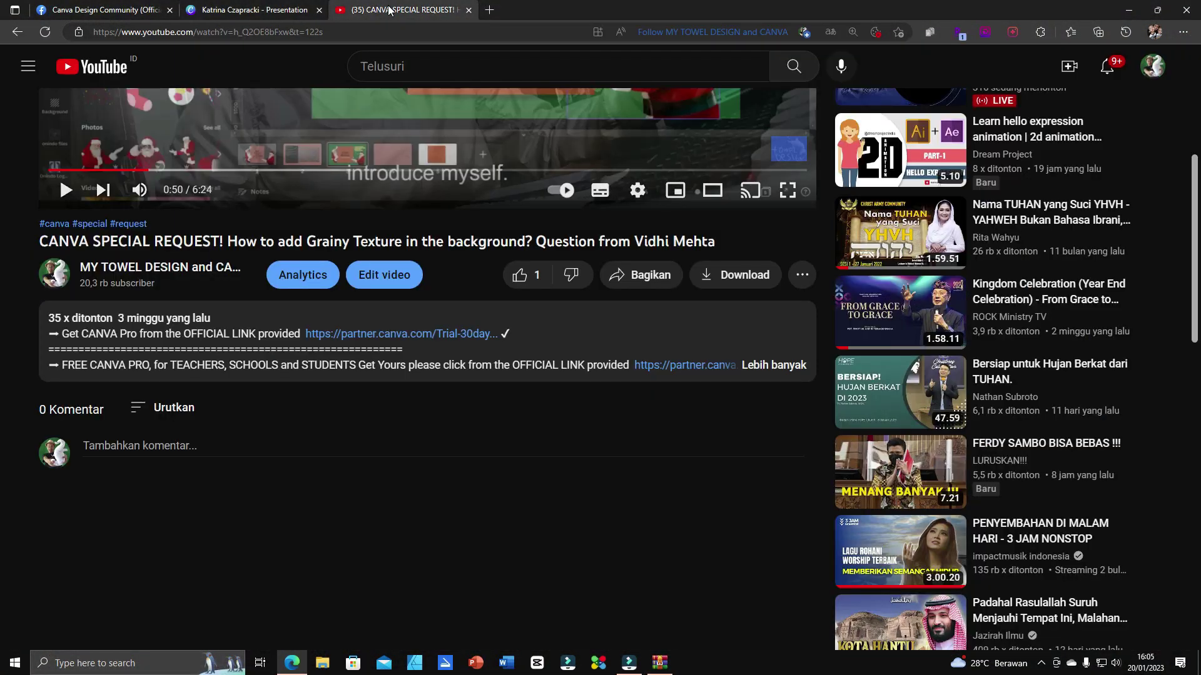
# - Open the partner.canva.com Pro offer page, then return through YouTube to the presentation
pyautogui.click(340, 335)
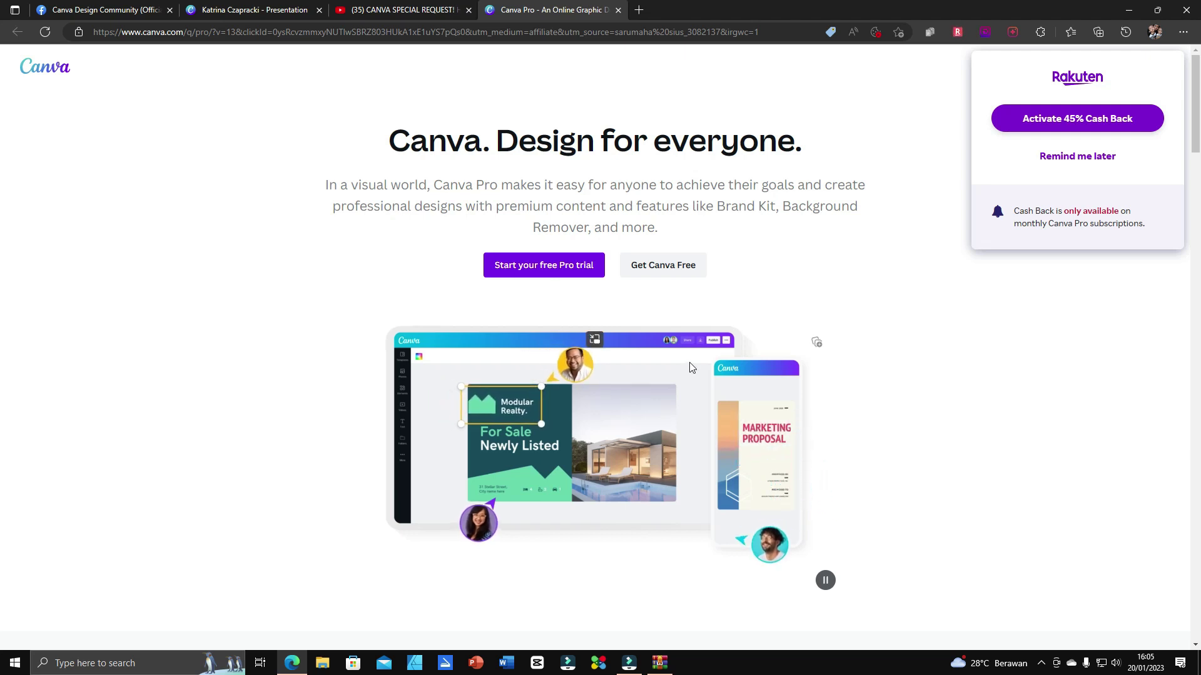
pyautogui.scroll(-1, 689, 368)
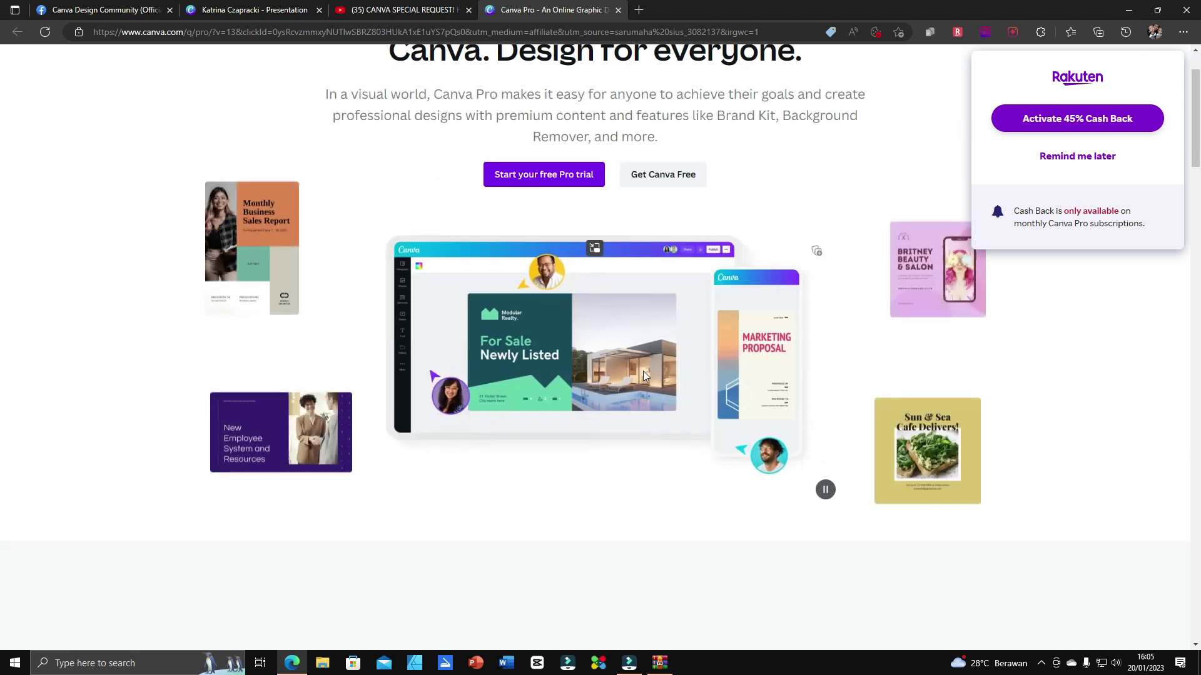
pyautogui.scroll(-1, 644, 376)
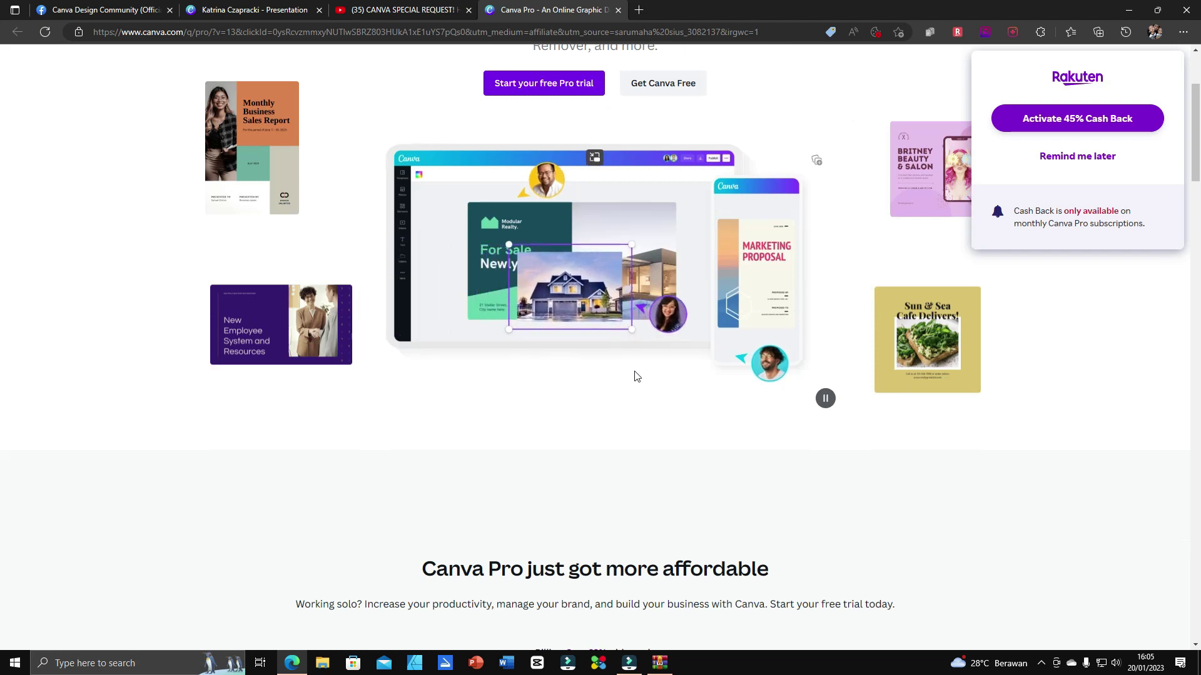
pyautogui.scroll(1, 635, 376)
pyautogui.scroll(1, 634, 371)
pyautogui.scroll(-1, 635, 371)
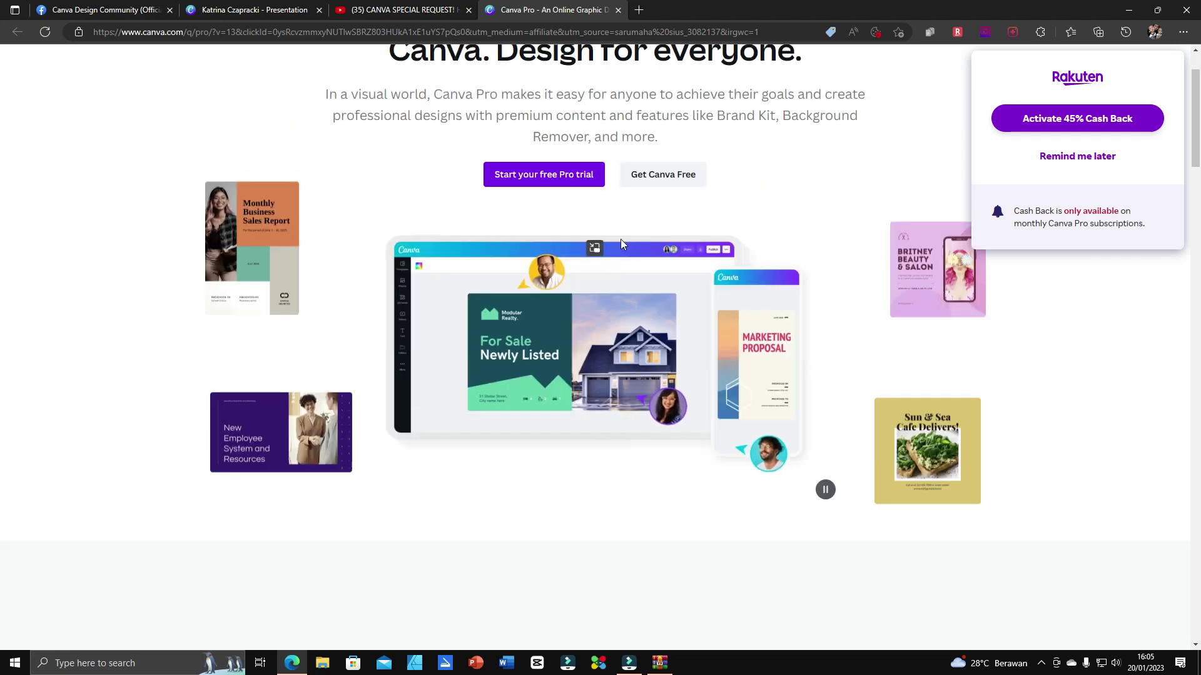
pyautogui.click(375, 11)
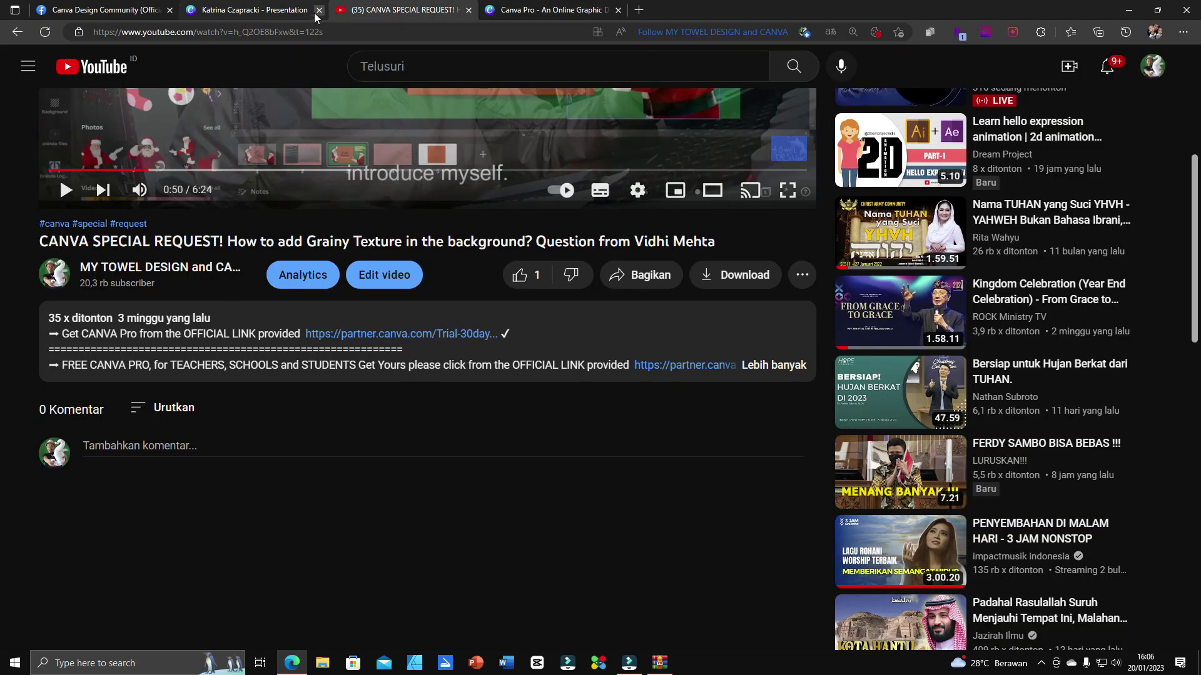
pyautogui.click(242, 13)
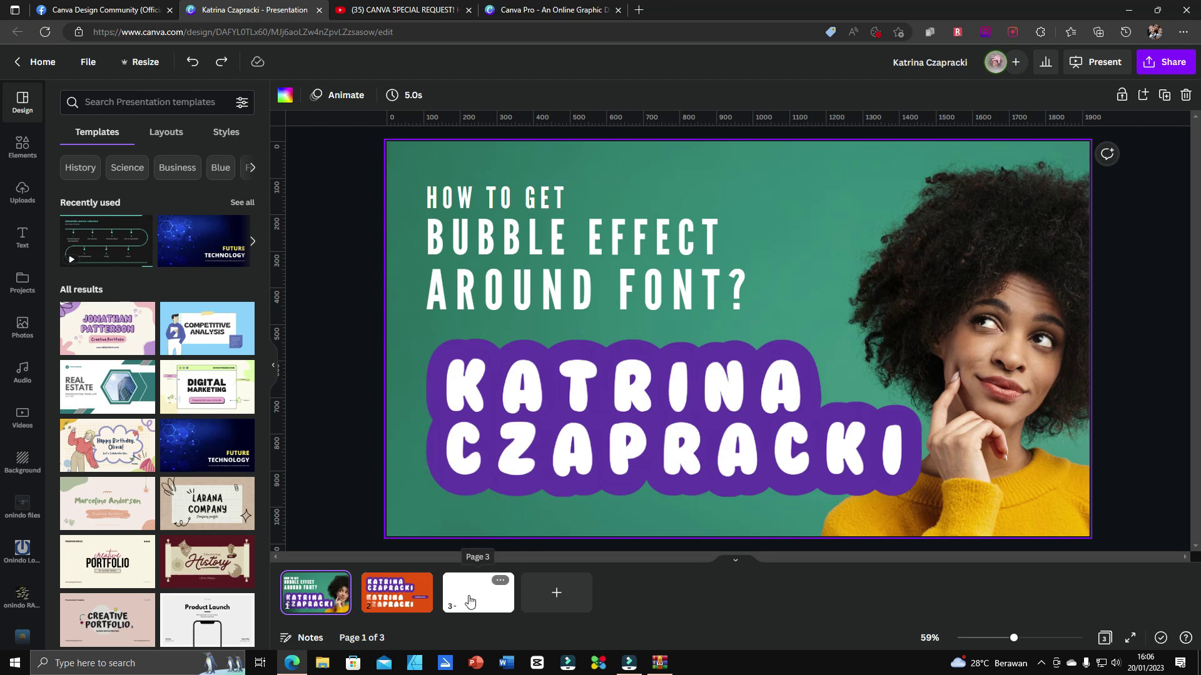
# - Compare page 1 with page 2's plain and purple-outlined name designs
pyautogui.click(393, 602)
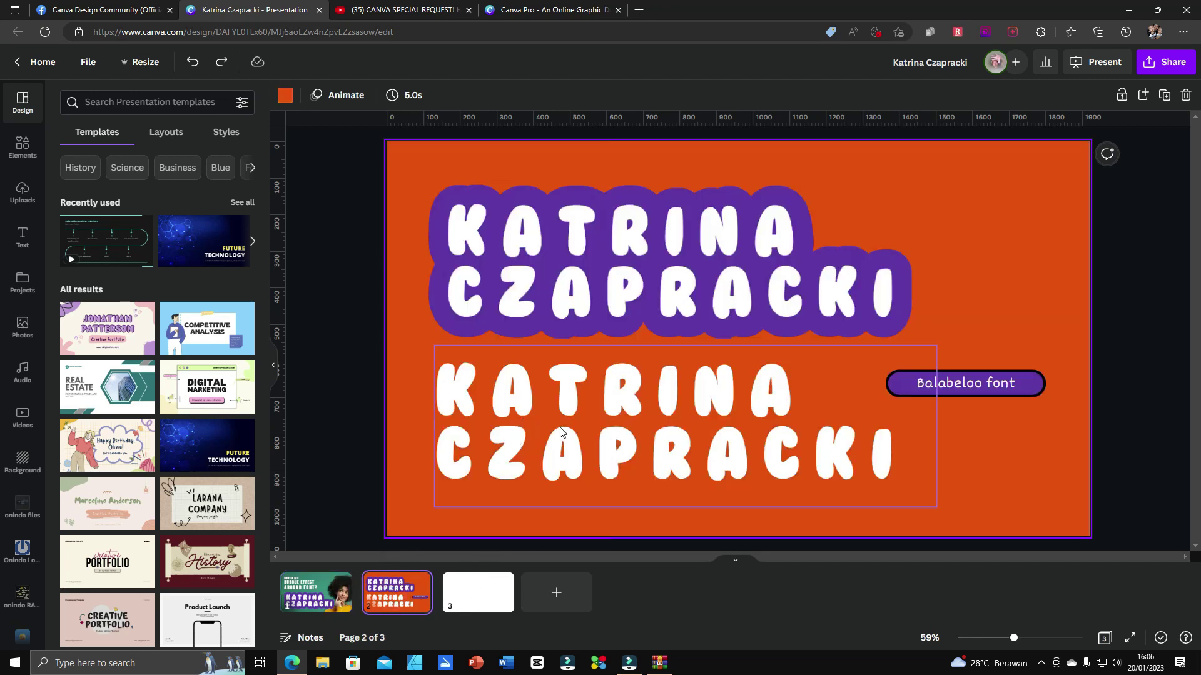
pyautogui.click(296, 604)
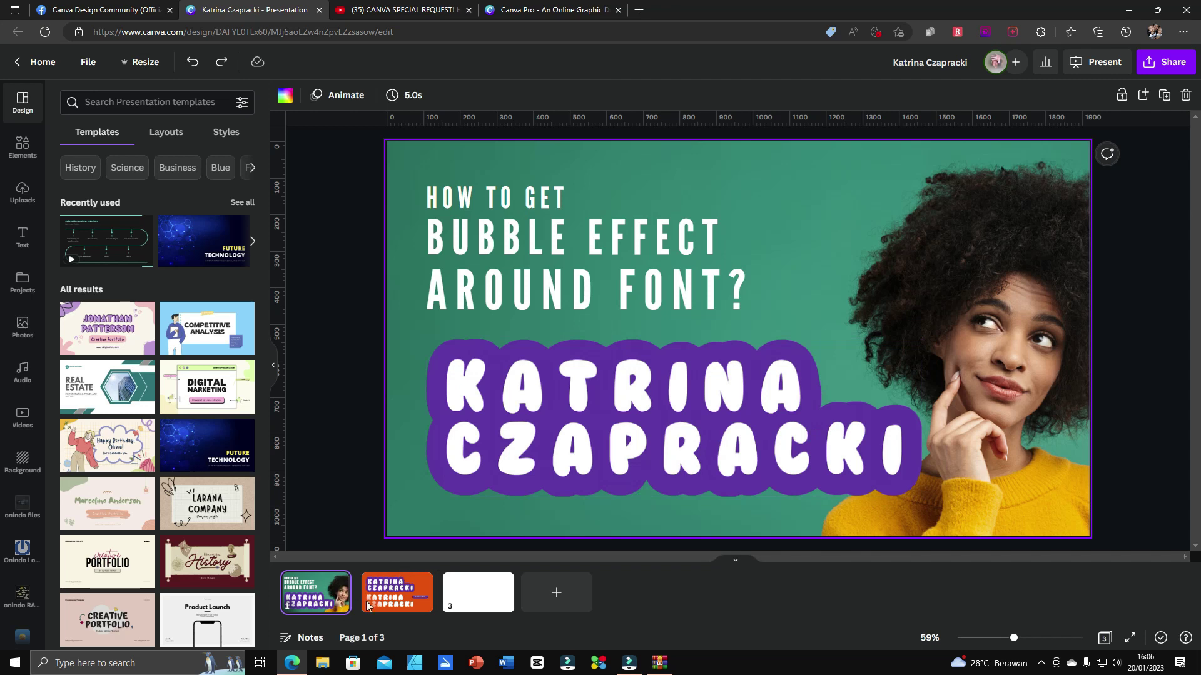
pyautogui.click(413, 596)
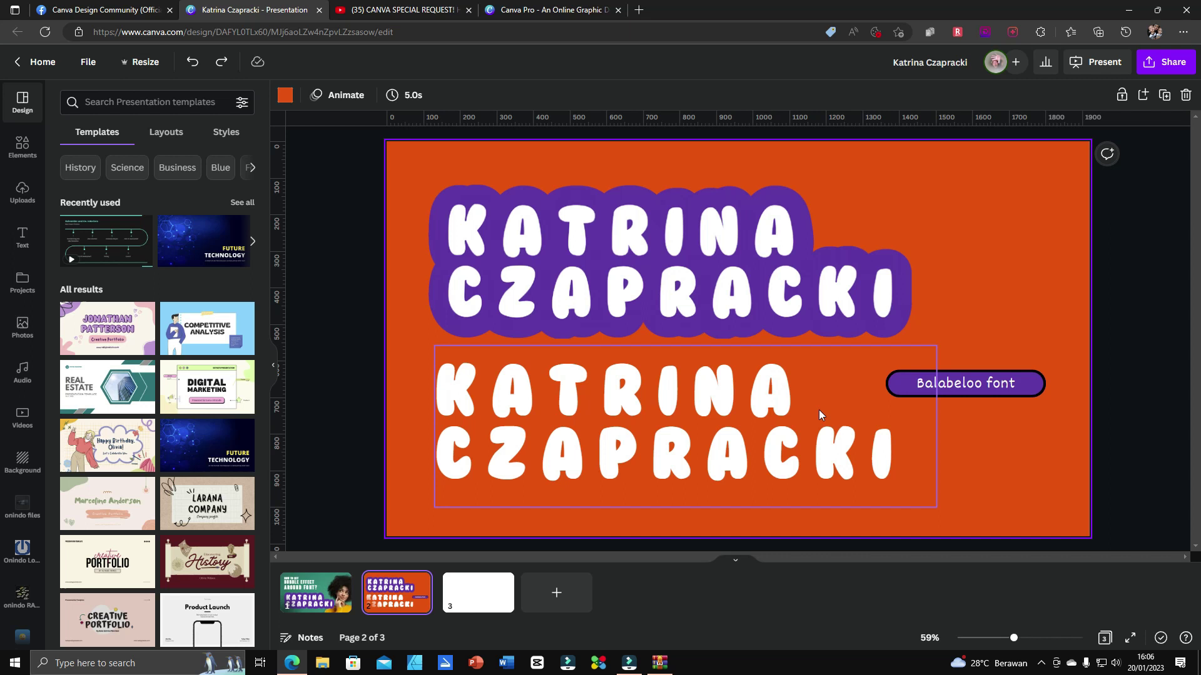
pyautogui.click(713, 256)
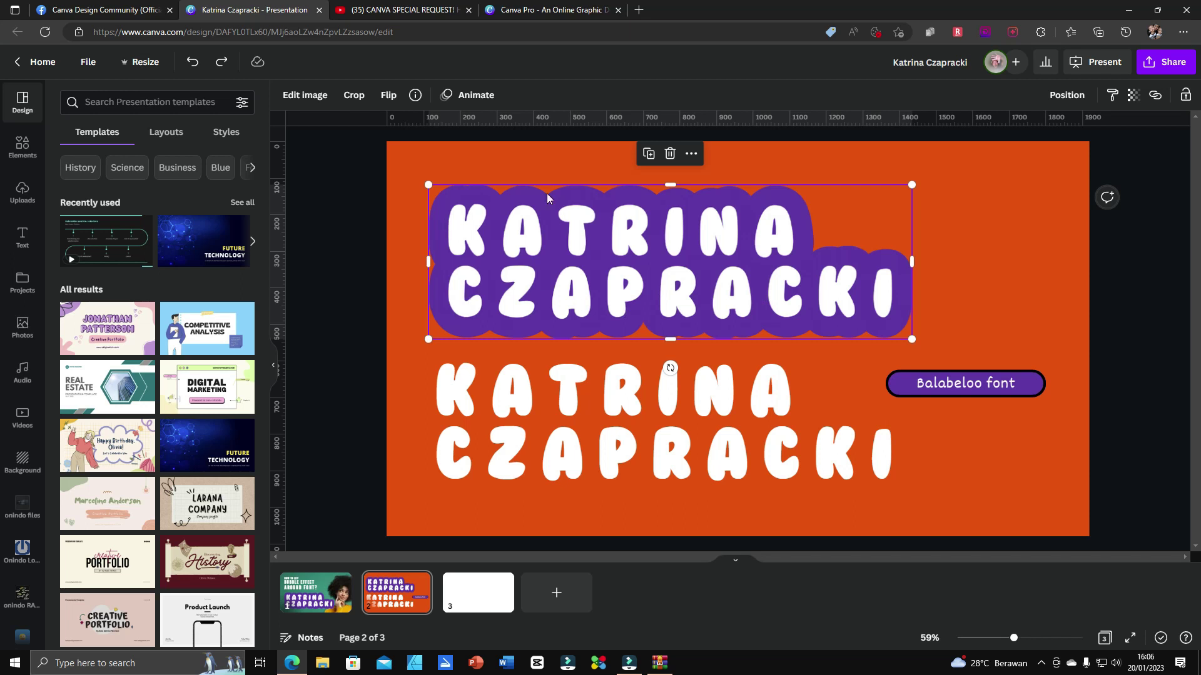
pyautogui.click(662, 439)
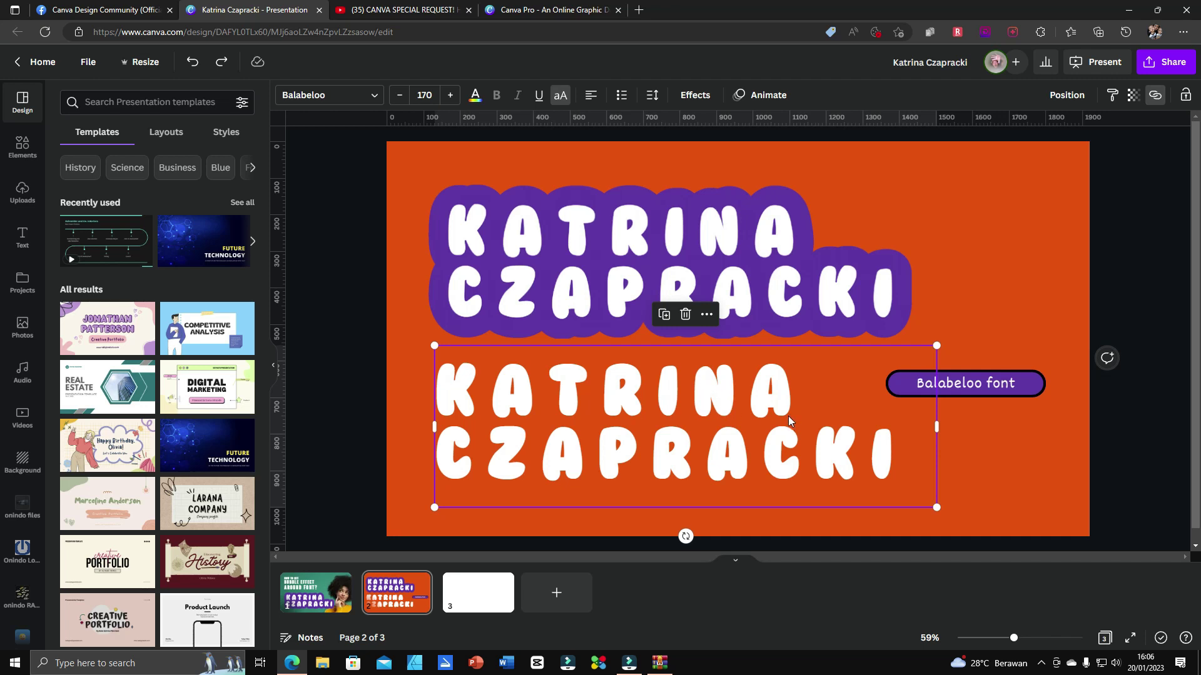
pyautogui.click(993, 433)
pyautogui.click(821, 474)
pyautogui.click(482, 604)
# - Make page 3's background purple
pyautogui.click(699, 319)
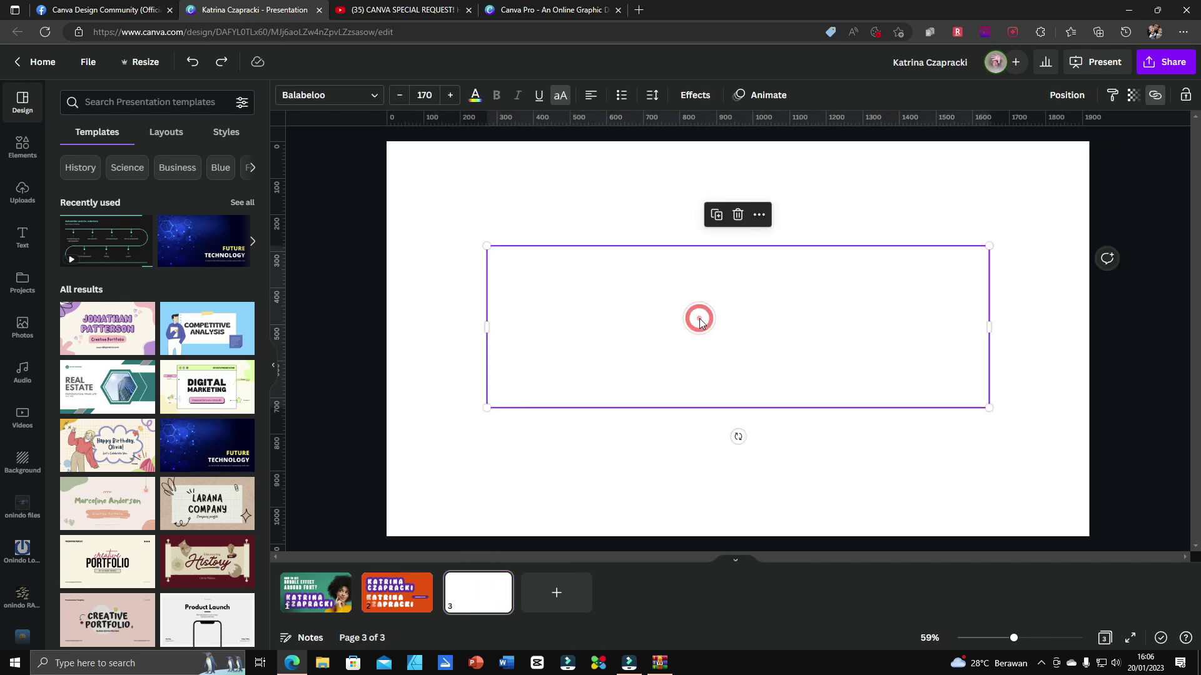
pyautogui.click(563, 209)
pyautogui.click(285, 94)
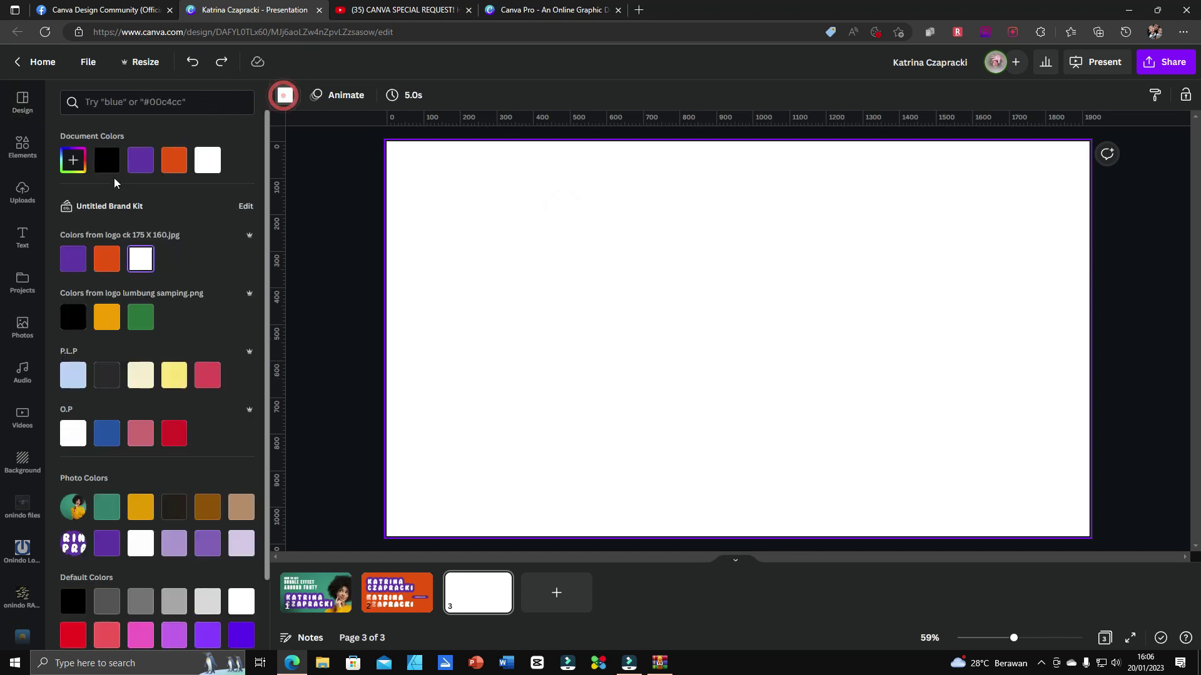
pyautogui.click(140, 160)
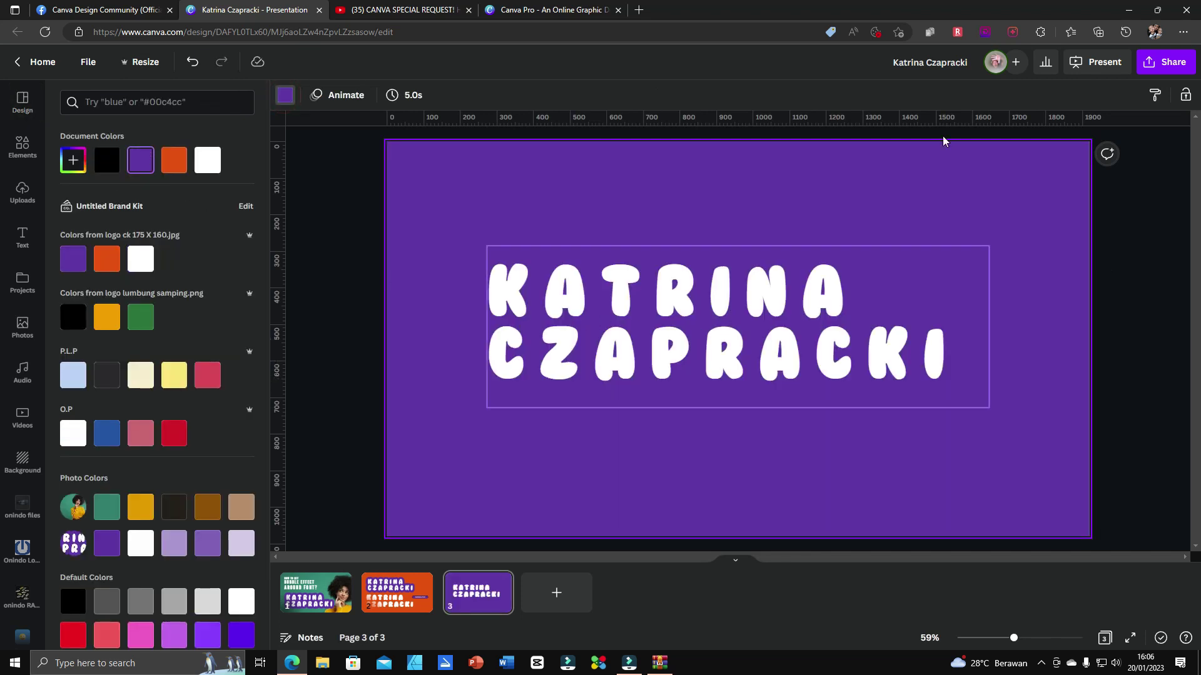
# - Set the download file type to PNG with a transparent background
pyautogui.click(1165, 62)
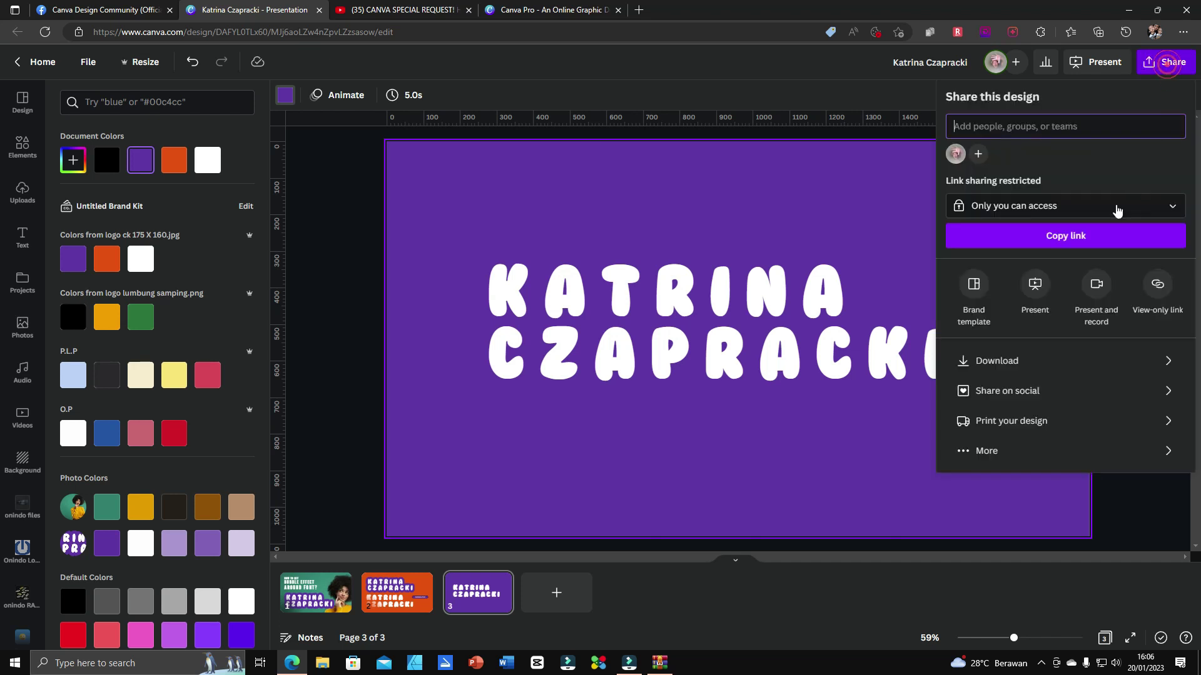
pyautogui.click(1027, 365)
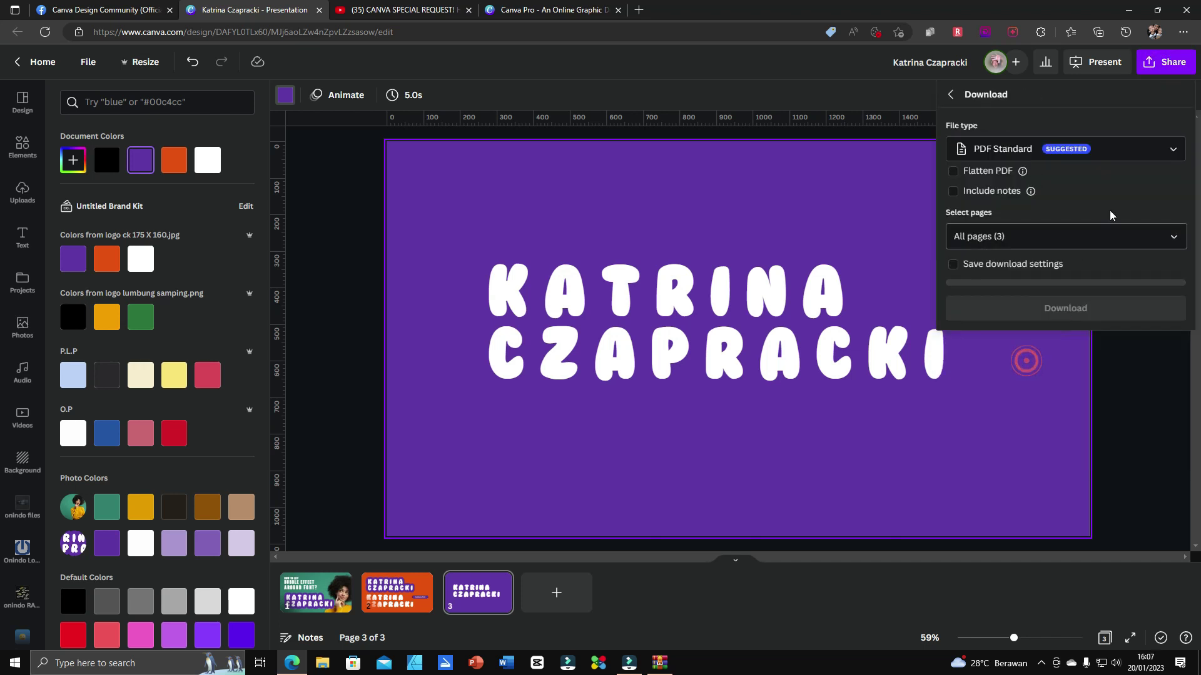
pyautogui.click(1171, 150)
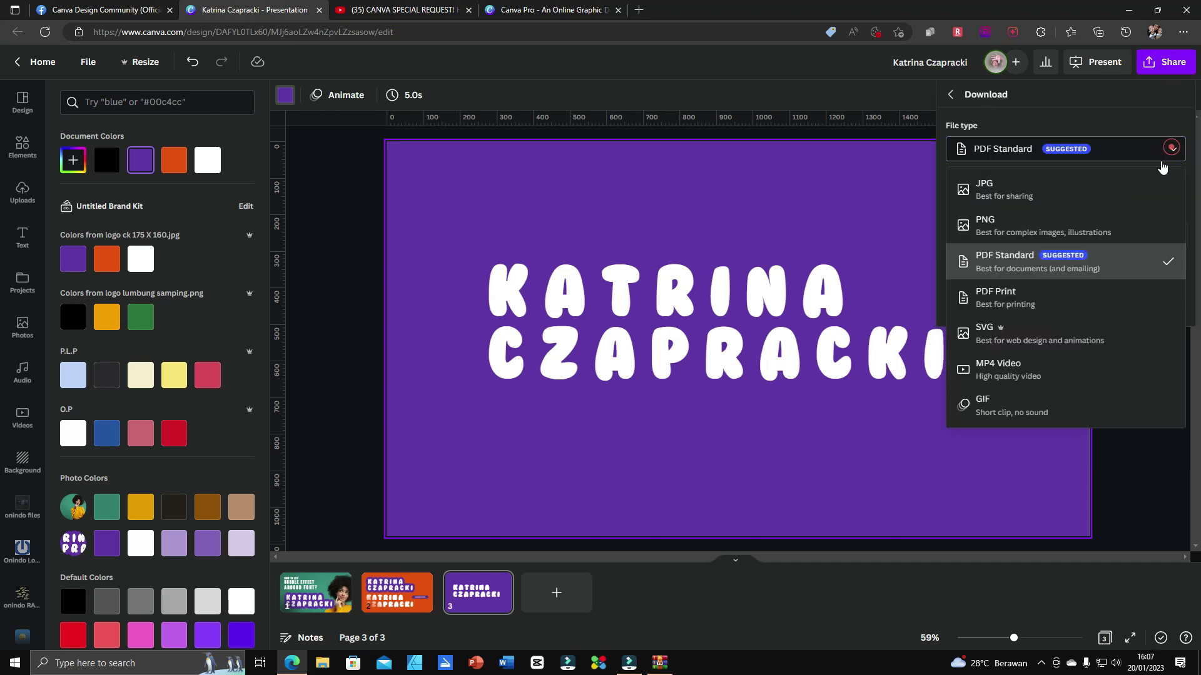
pyautogui.click(1005, 236)
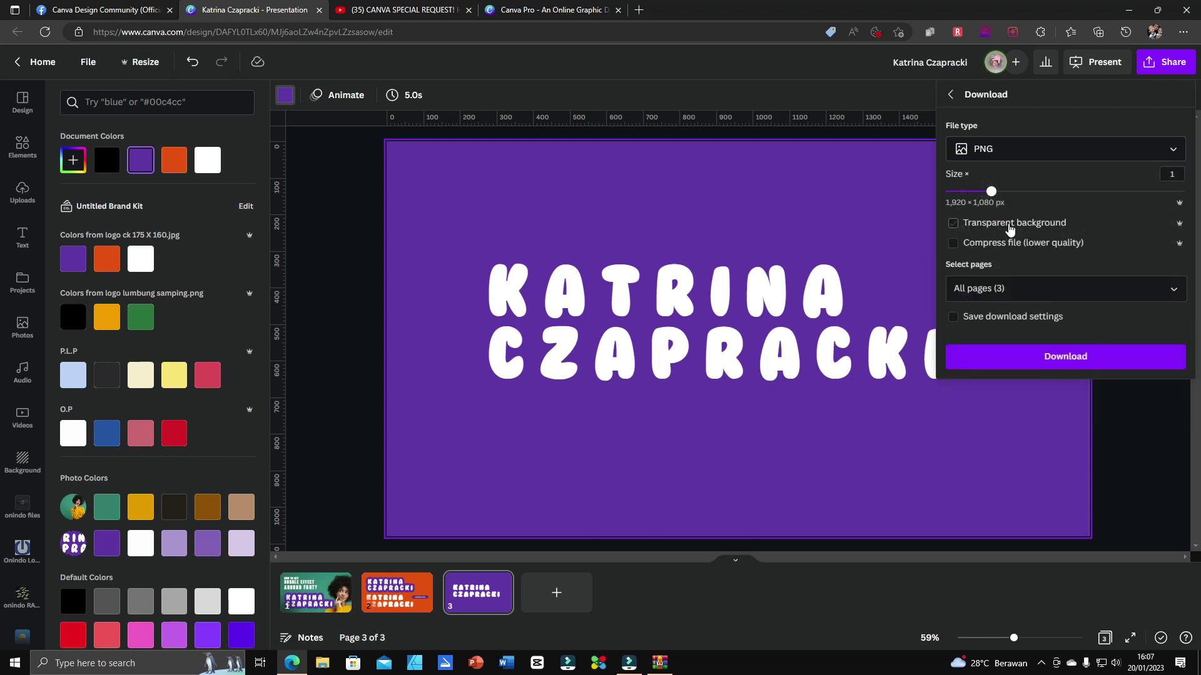
pyautogui.click(1009, 231)
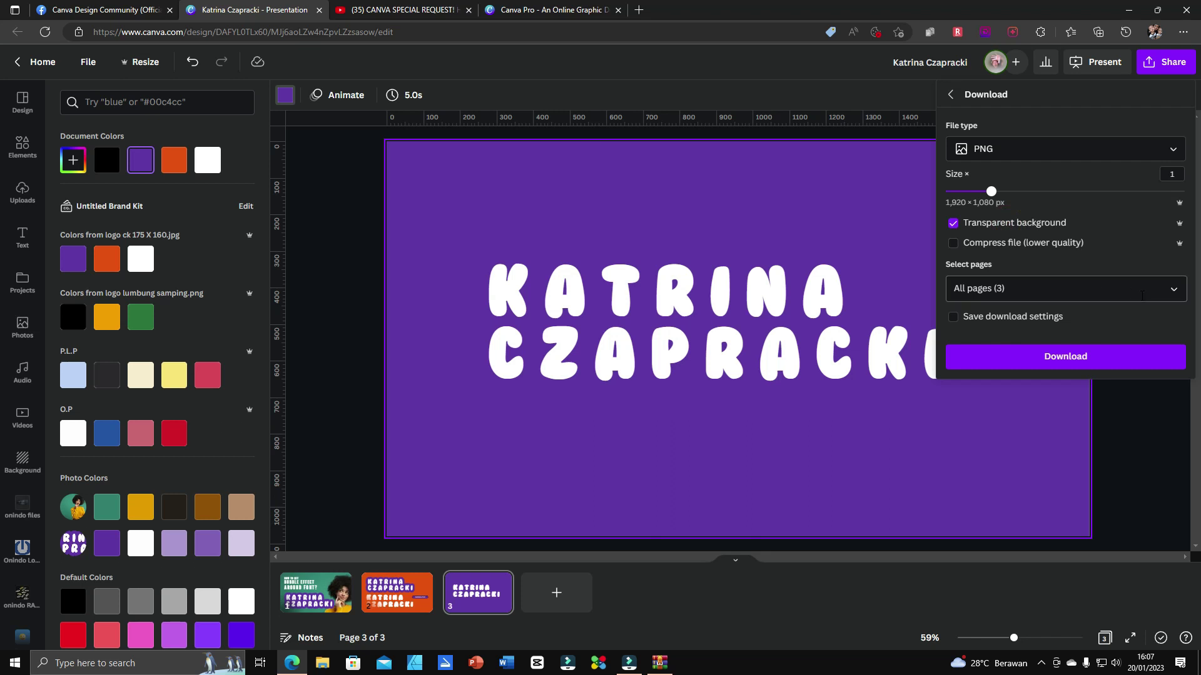
# - Limit the download to Current page (Page 3) and close the page list
pyautogui.click(1172, 288)
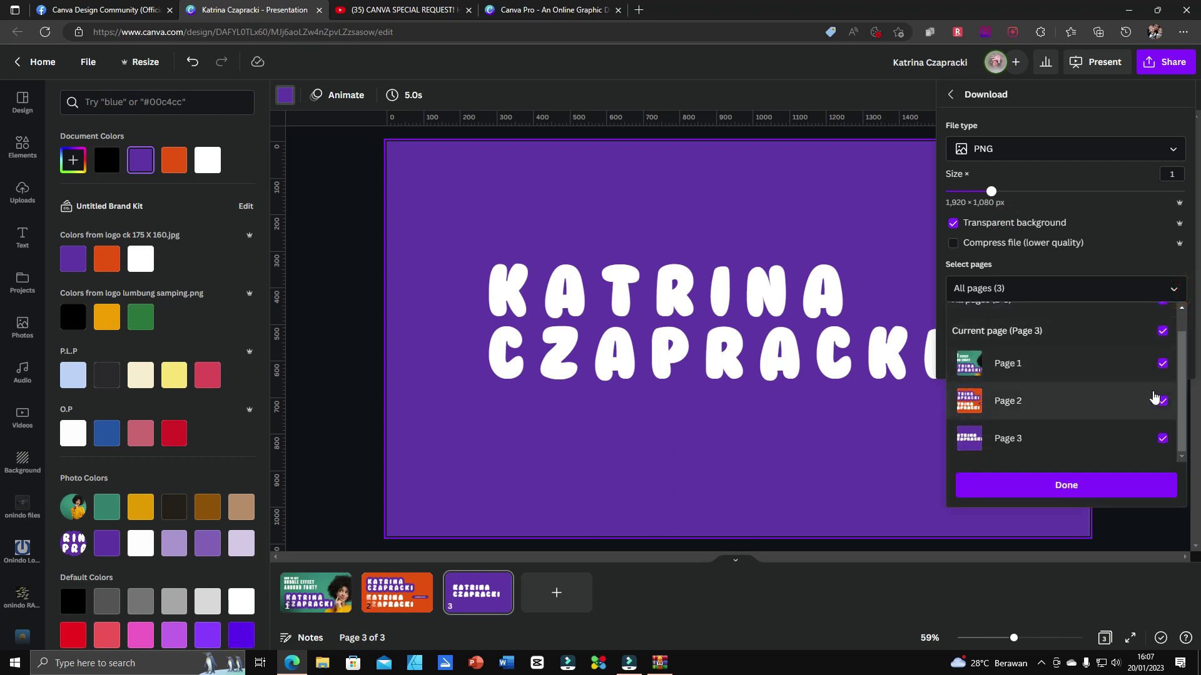
pyautogui.click(1162, 333)
pyautogui.click(1162, 324)
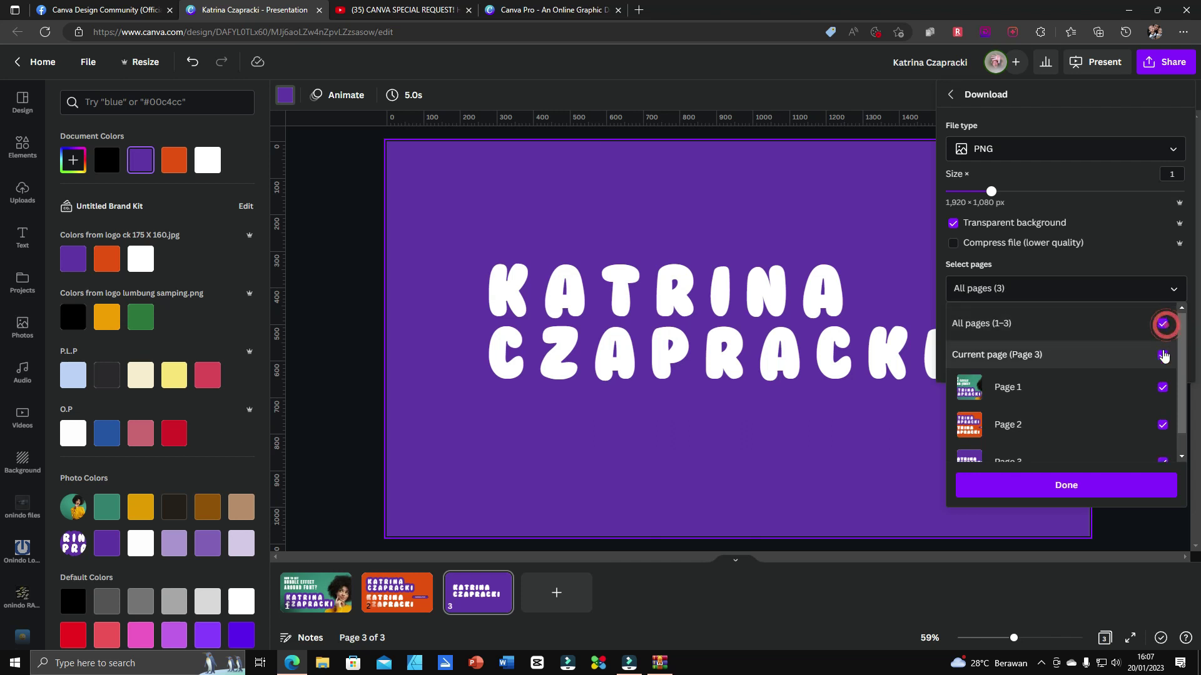
pyautogui.click(1163, 323)
pyautogui.click(1162, 354)
pyautogui.scroll(-1, 1099, 380)
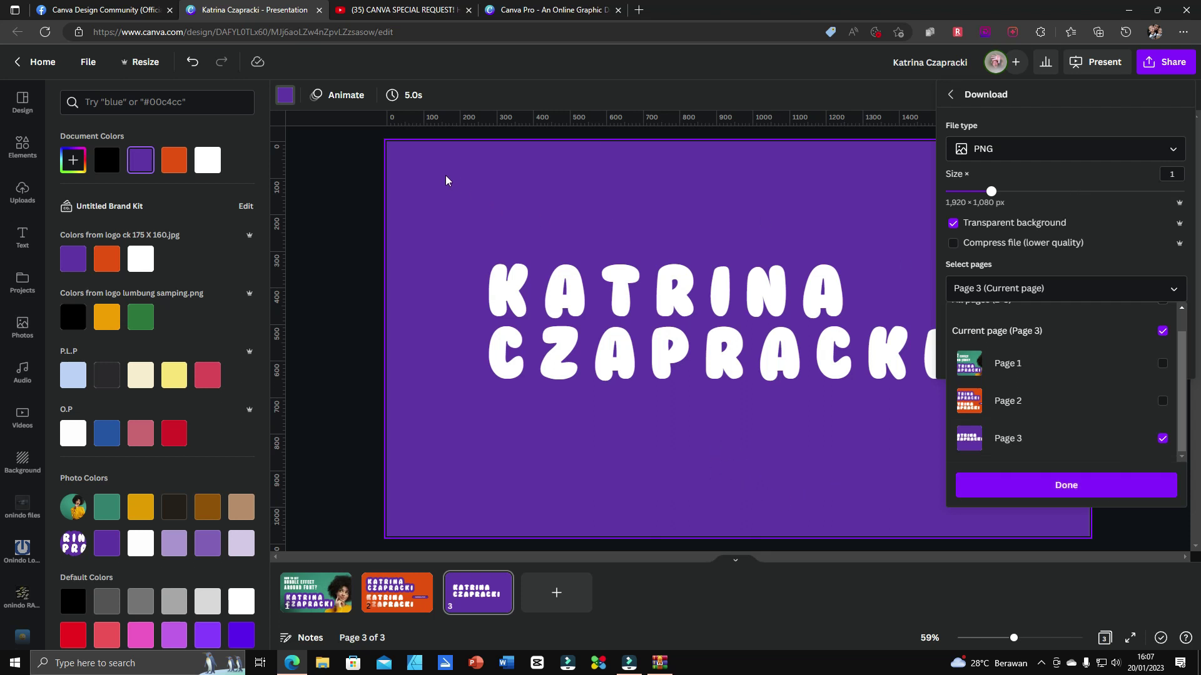
pyautogui.click(395, 150)
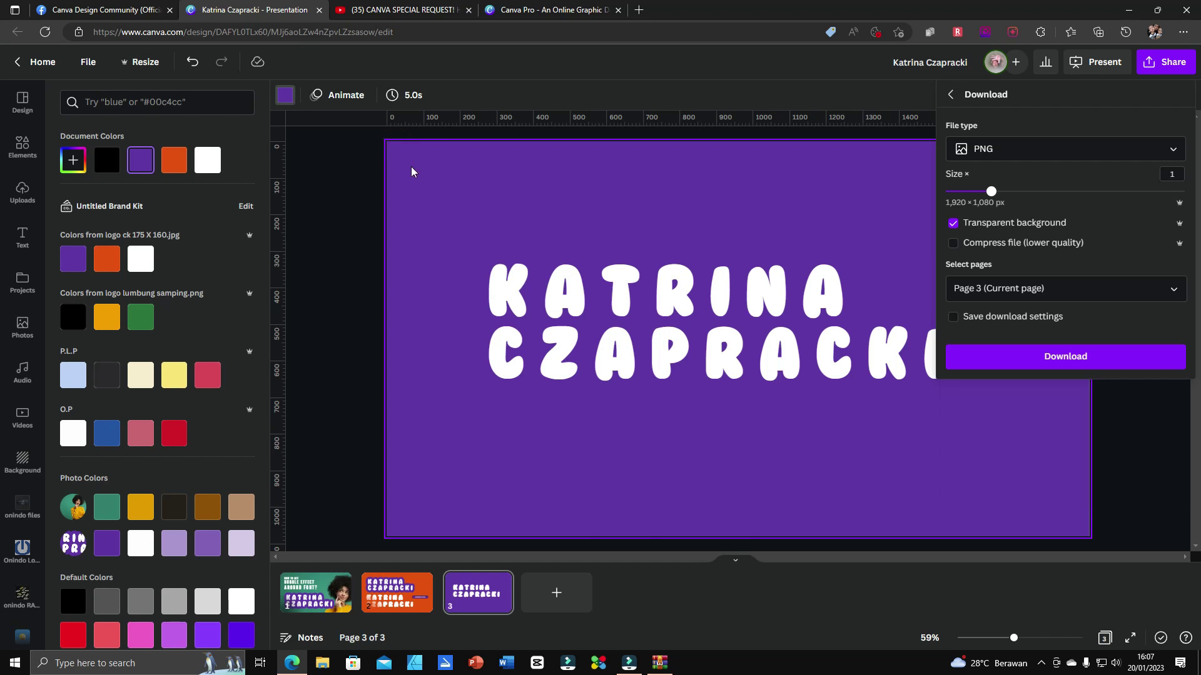
pyautogui.click(408, 158)
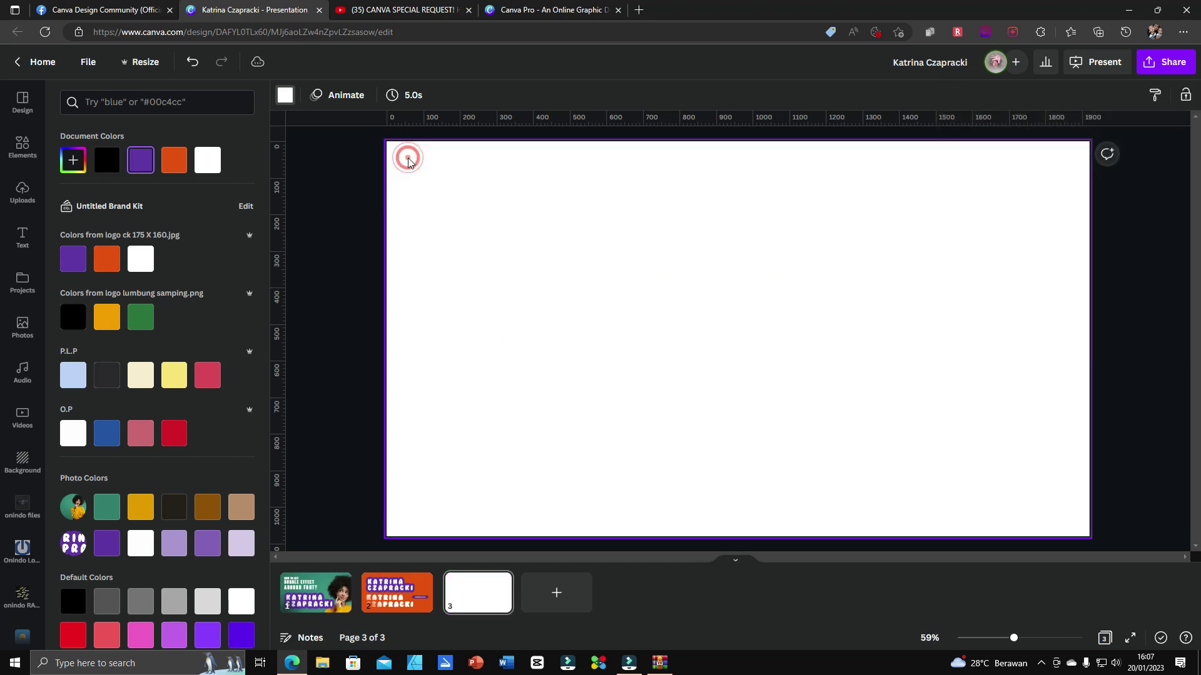
pyautogui.click(617, 296)
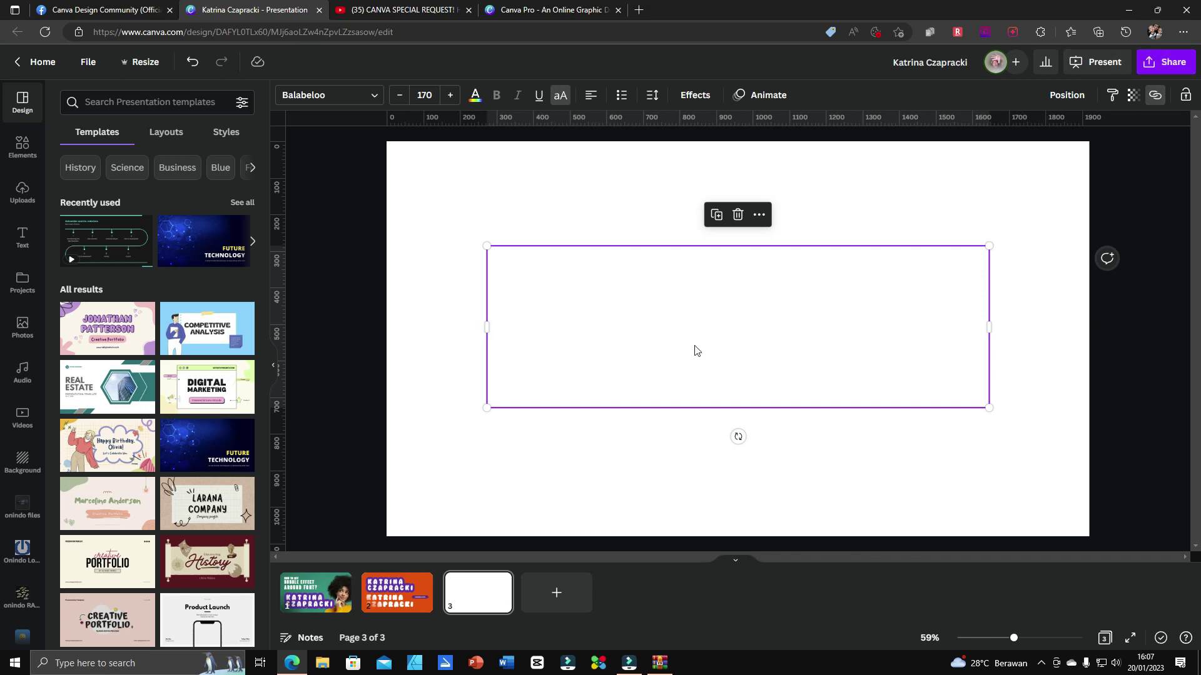
pyautogui.moveTo(713, 375); pyautogui.dragTo(739, 352)
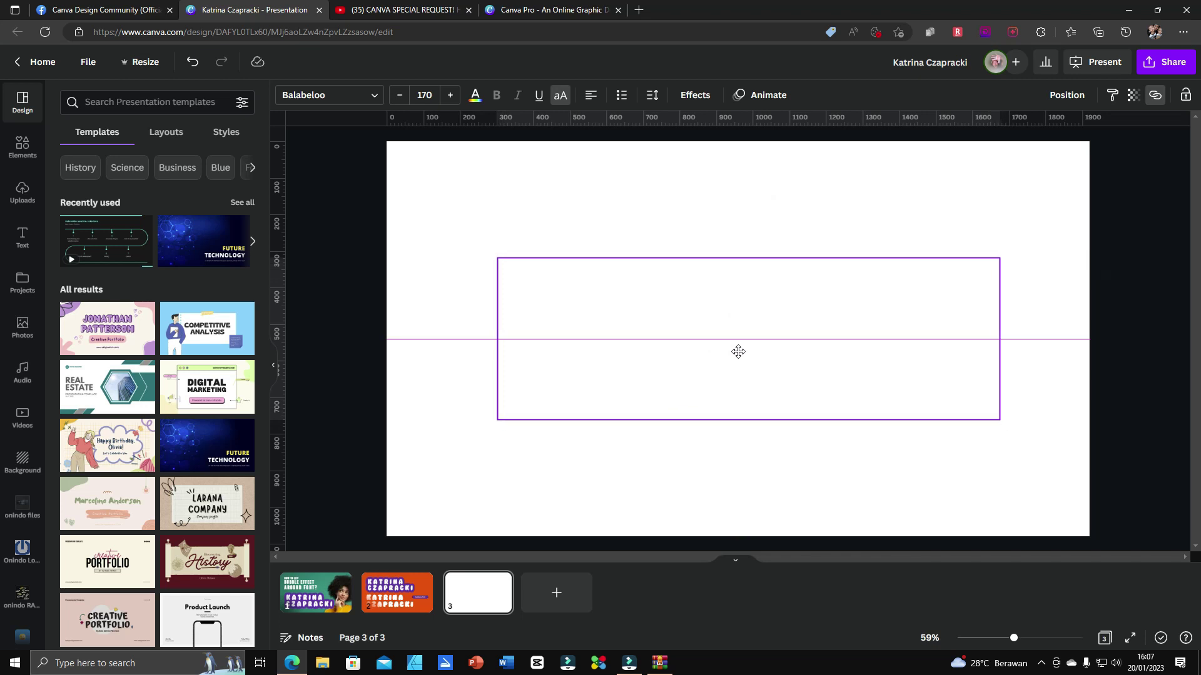
pyautogui.click(475, 95)
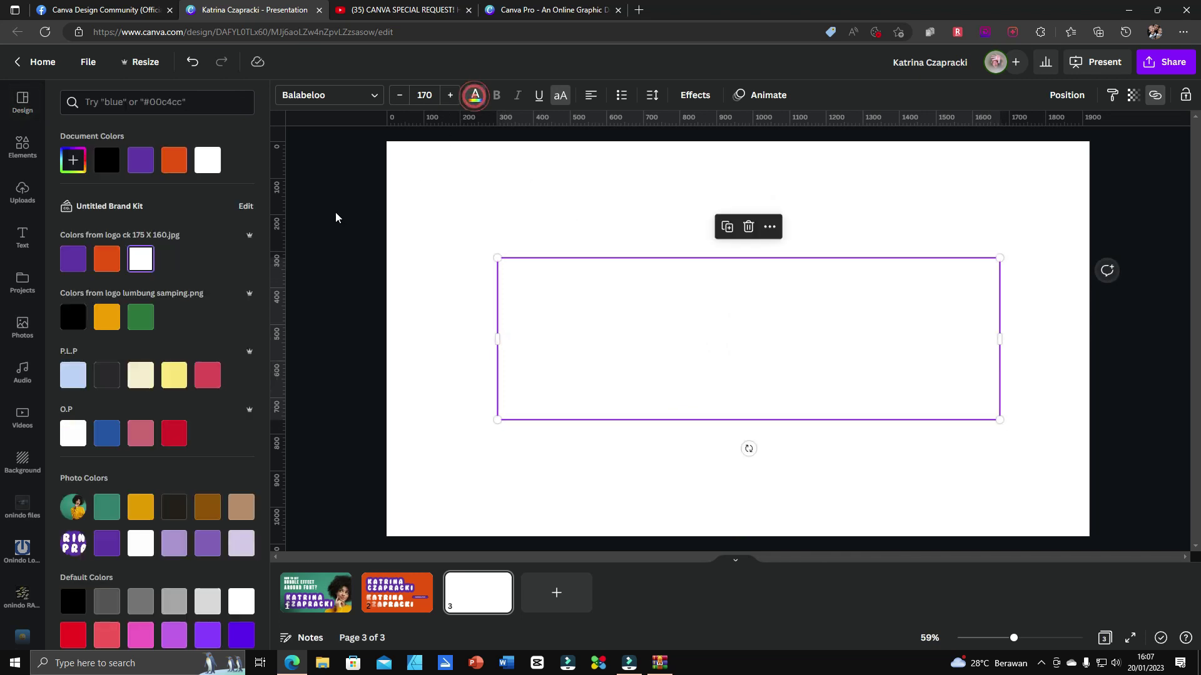
pyautogui.click(106, 260)
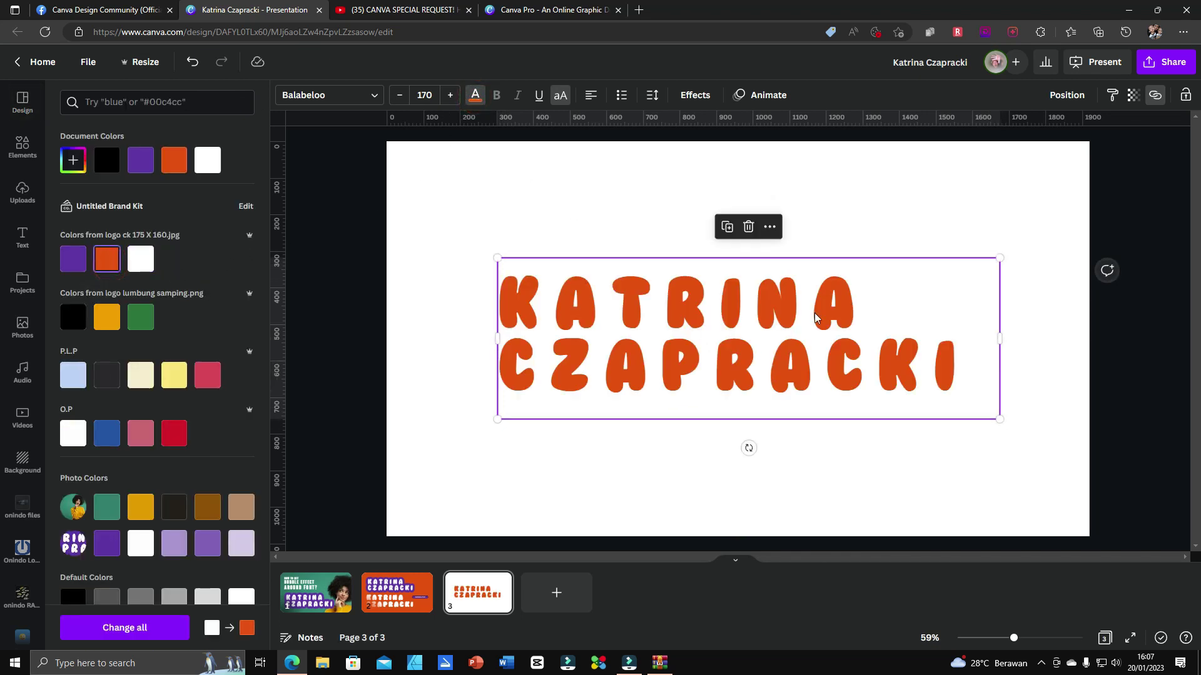
pyautogui.click(1164, 66)
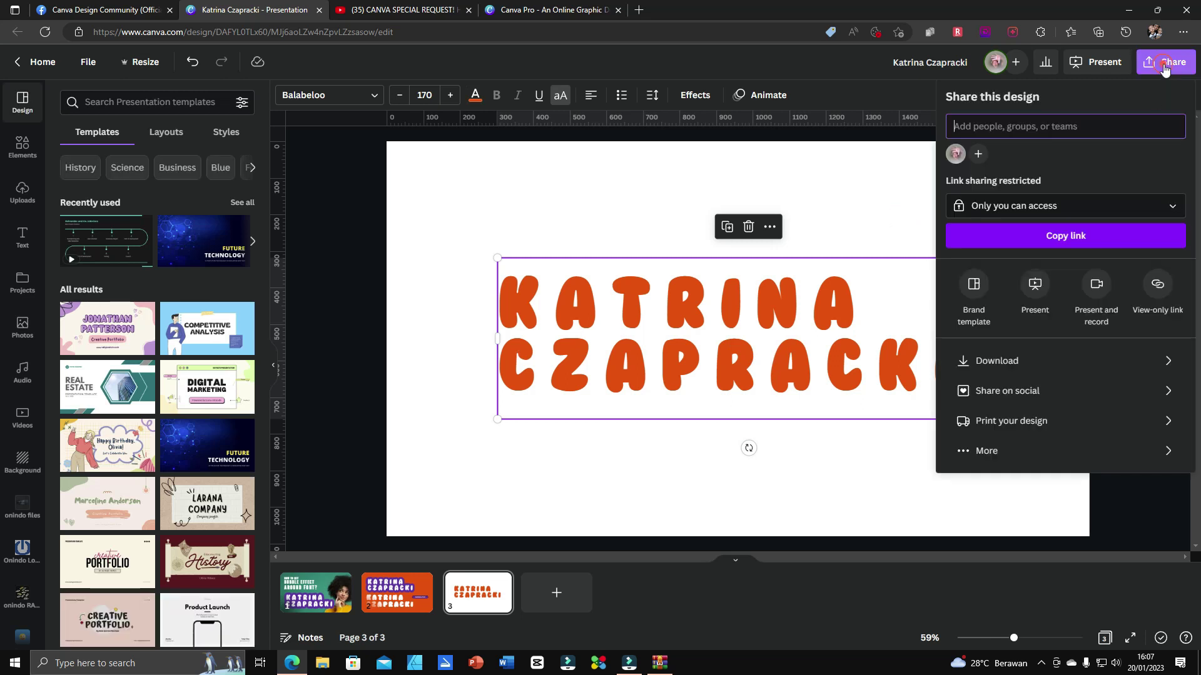
pyautogui.click(1085, 363)
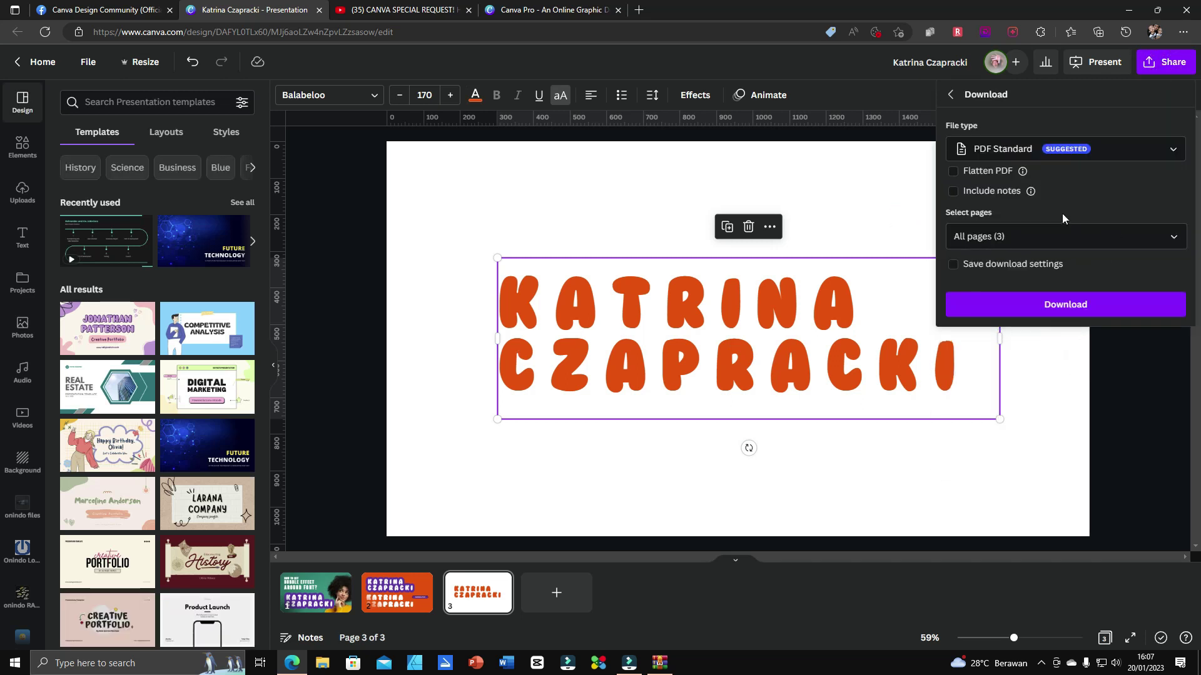
pyautogui.click(1141, 150)
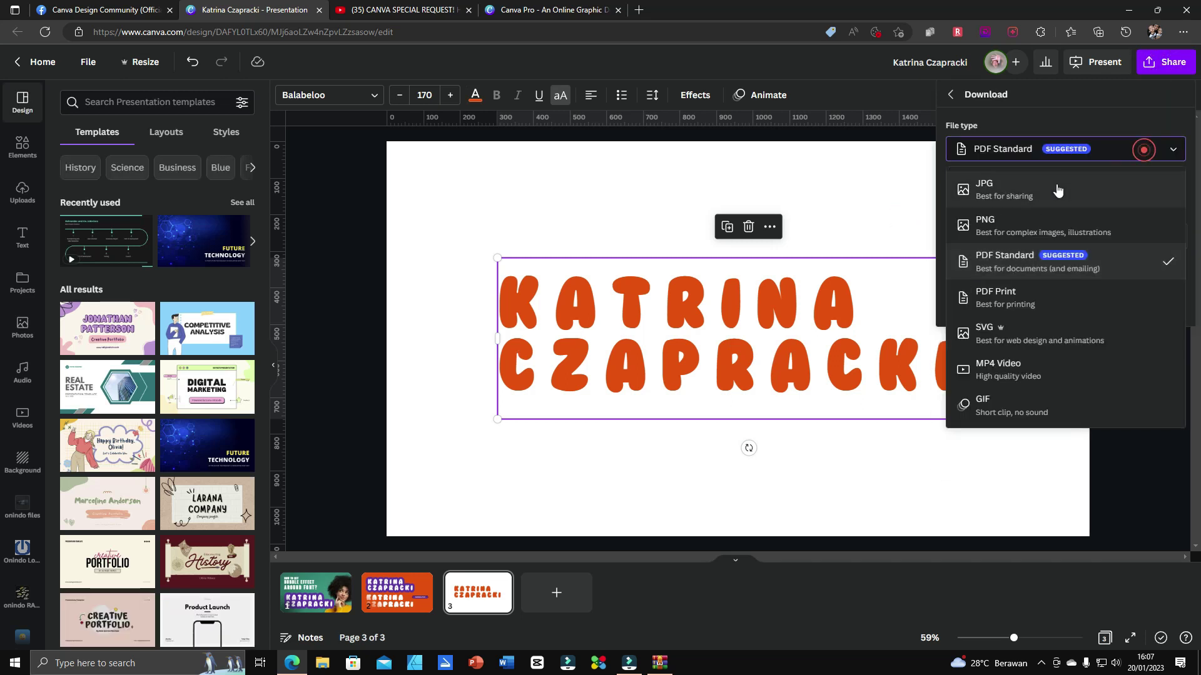
pyautogui.click(1015, 227)
pyautogui.click(953, 223)
pyautogui.click(1173, 291)
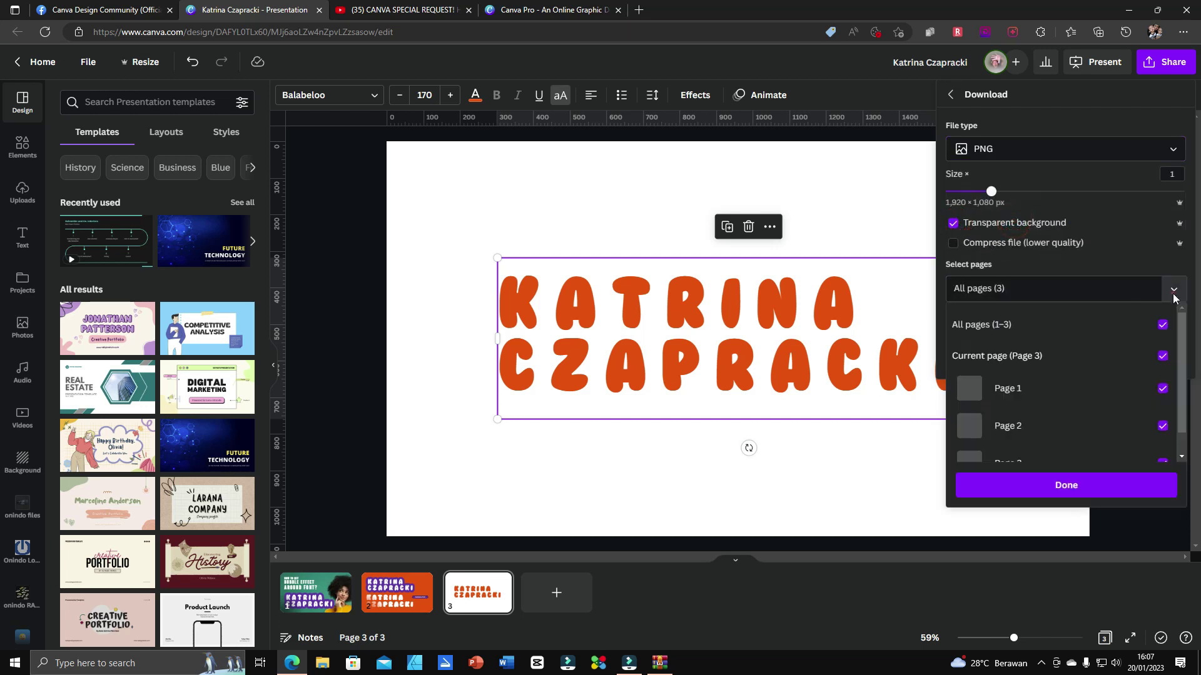
pyautogui.click(1162, 325)
pyautogui.click(1162, 356)
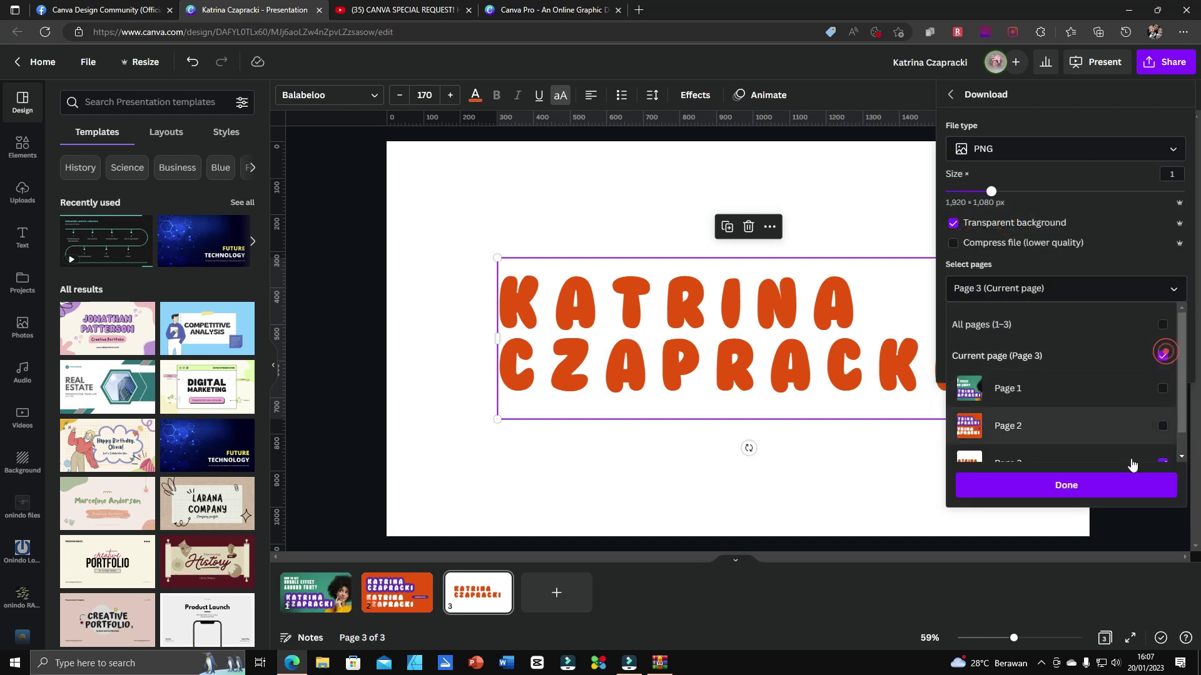
pyautogui.click(1110, 491)
pyautogui.click(1094, 364)
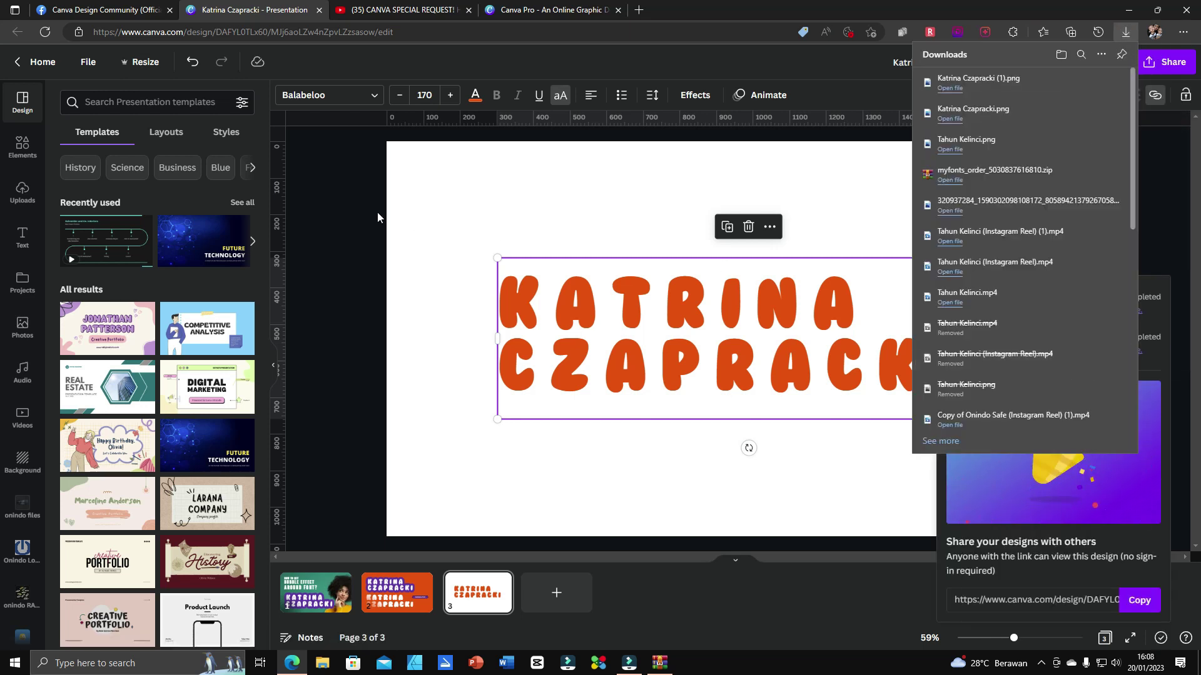
pyautogui.click(21, 190)
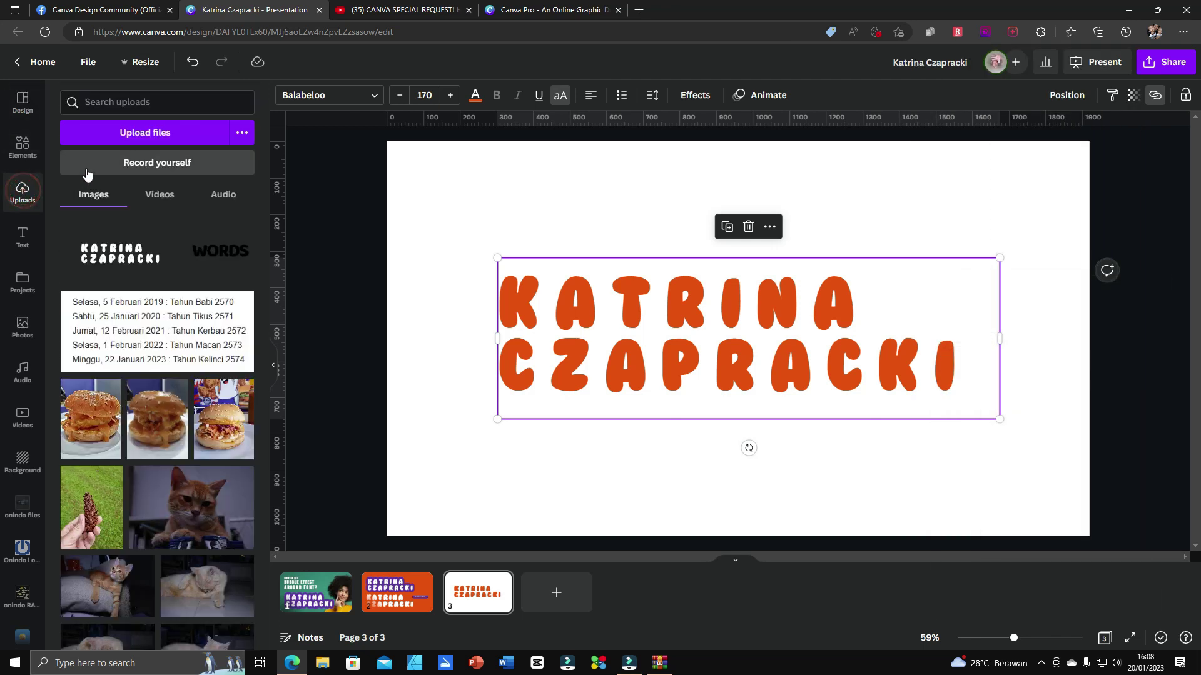
pyautogui.click(135, 133)
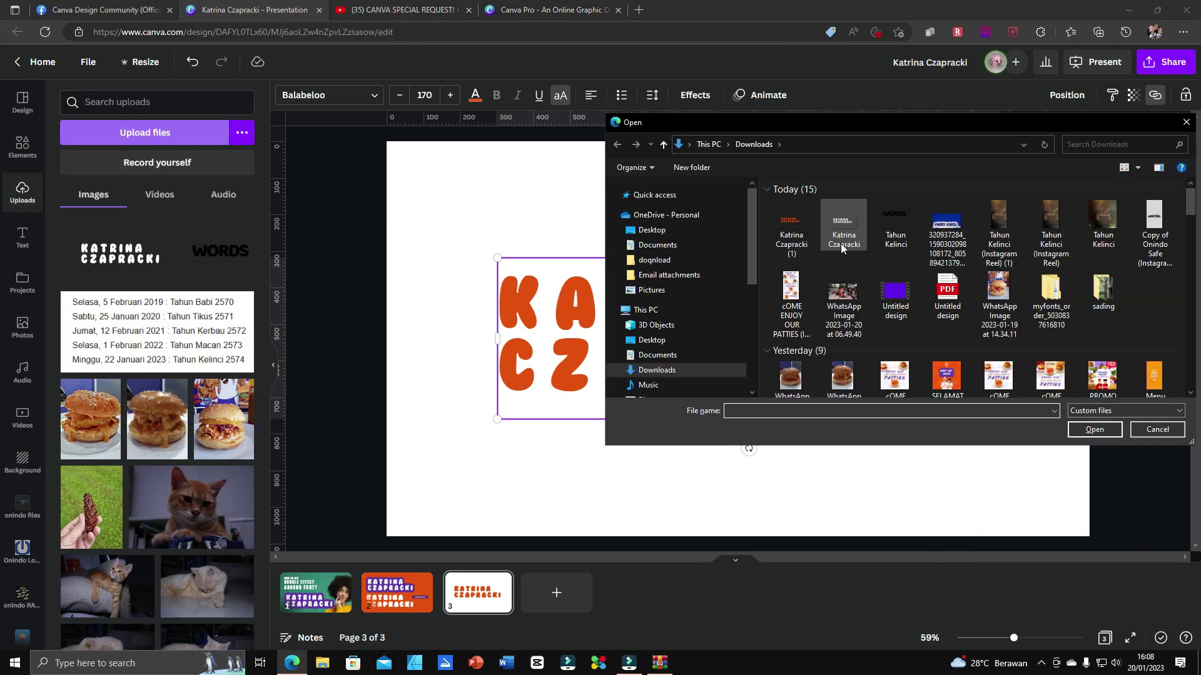
pyautogui.click(788, 231)
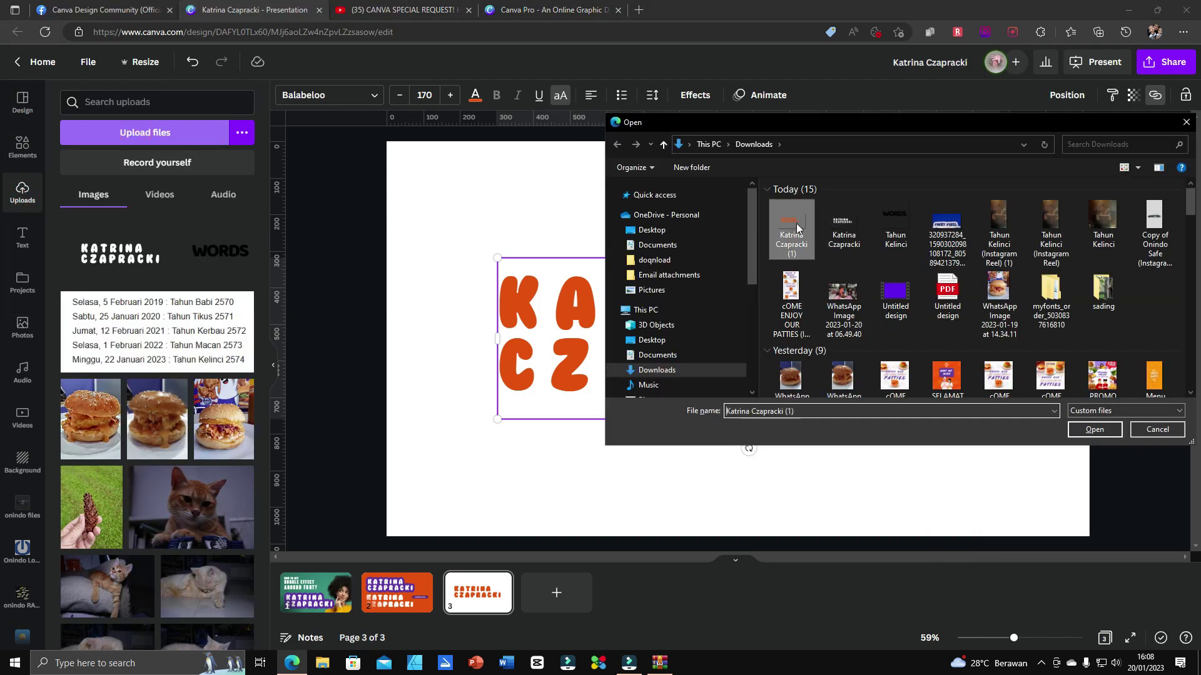
pyautogui.click(1095, 429)
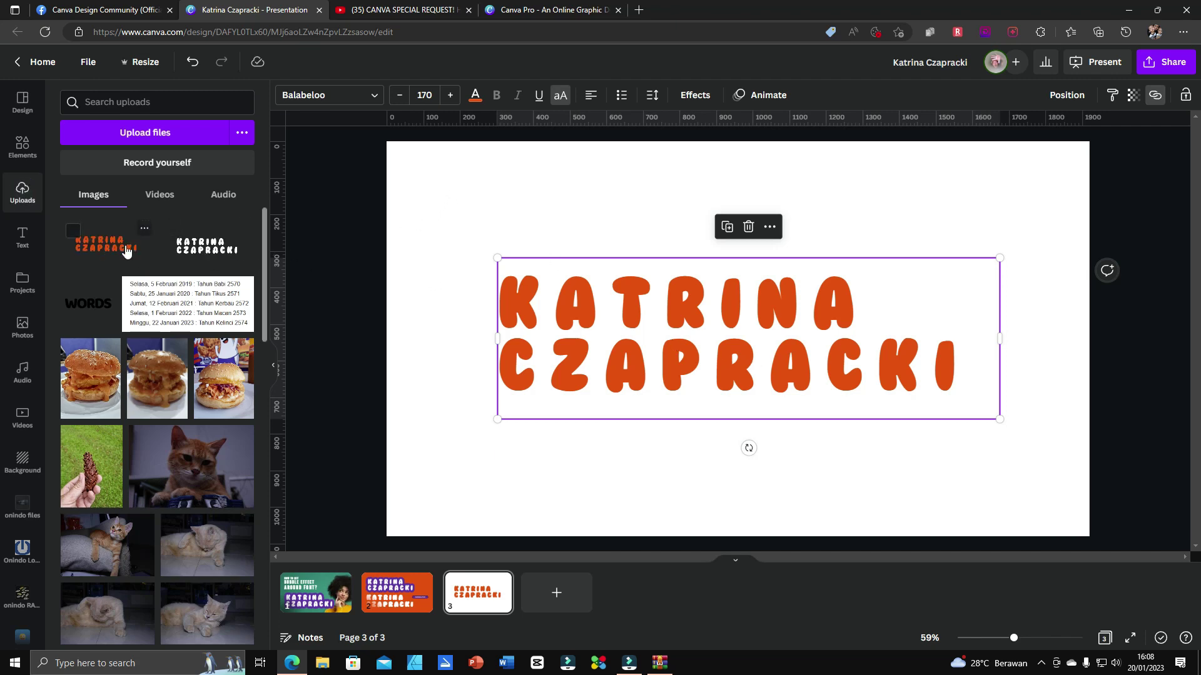
# - Centre the orange text box on page 3 after glancing at page 1
pyautogui.moveTo(609, 341); pyautogui.dragTo(601, 342)
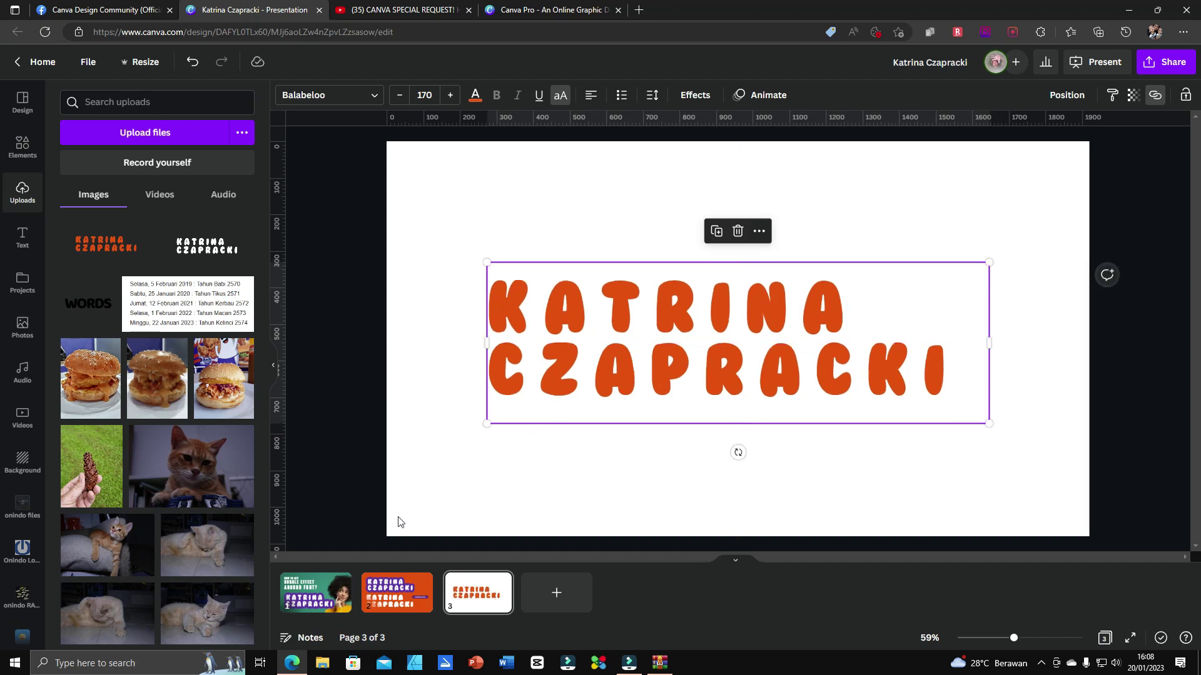
pyautogui.click(311, 604)
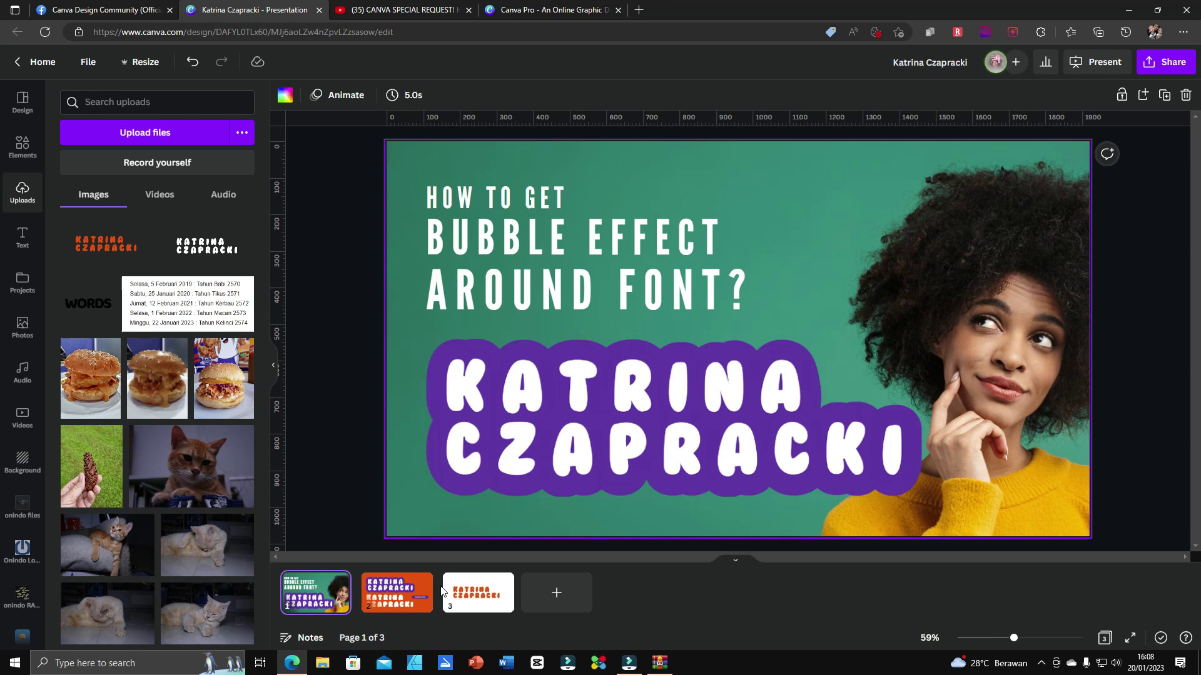
pyautogui.click(477, 604)
pyautogui.moveTo(670, 402); pyautogui.dragTo(691, 353)
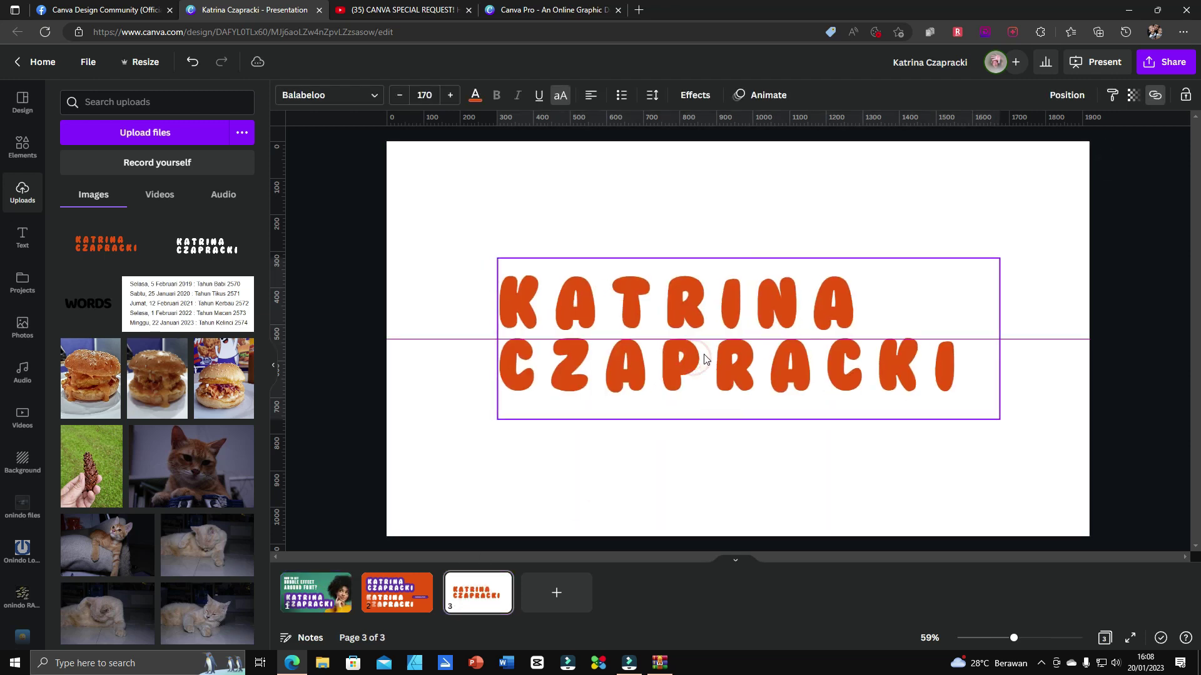
pyautogui.moveTo(650, 299); pyautogui.dragTo(640, 299)
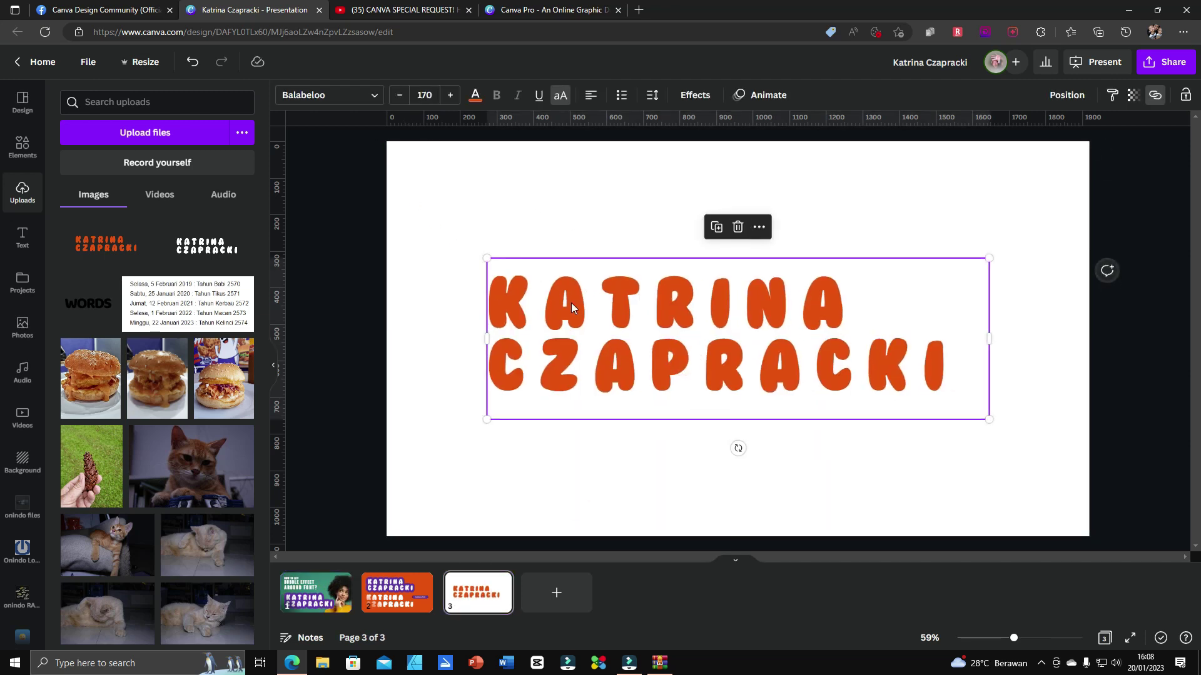
pyautogui.click(475, 251)
pyautogui.click(537, 298)
pyautogui.moveTo(634, 311); pyautogui.dragTo(579, 301)
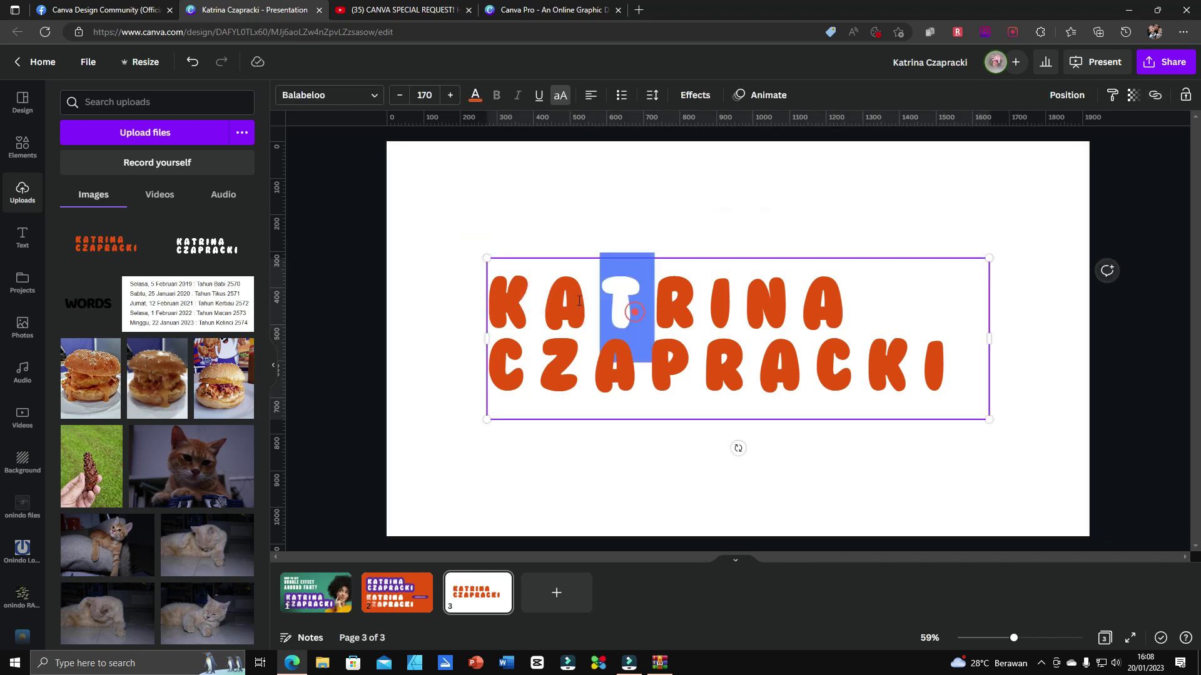
pyautogui.click(778, 201)
pyautogui.click(824, 330)
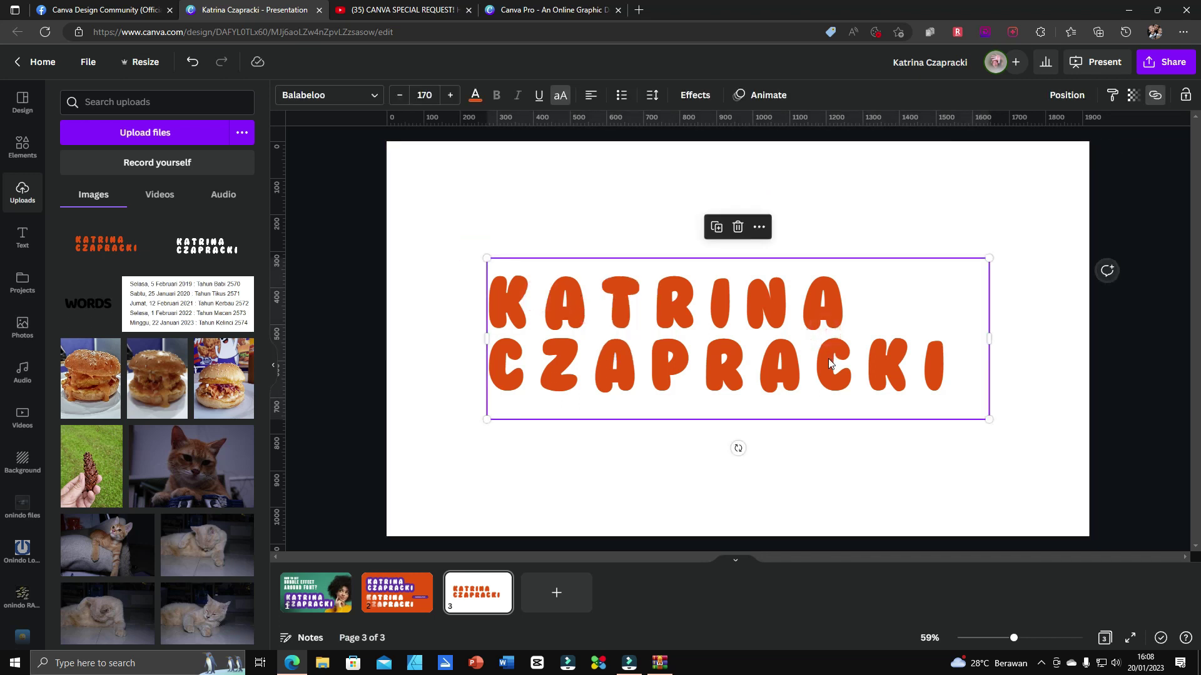
pyautogui.click(800, 349)
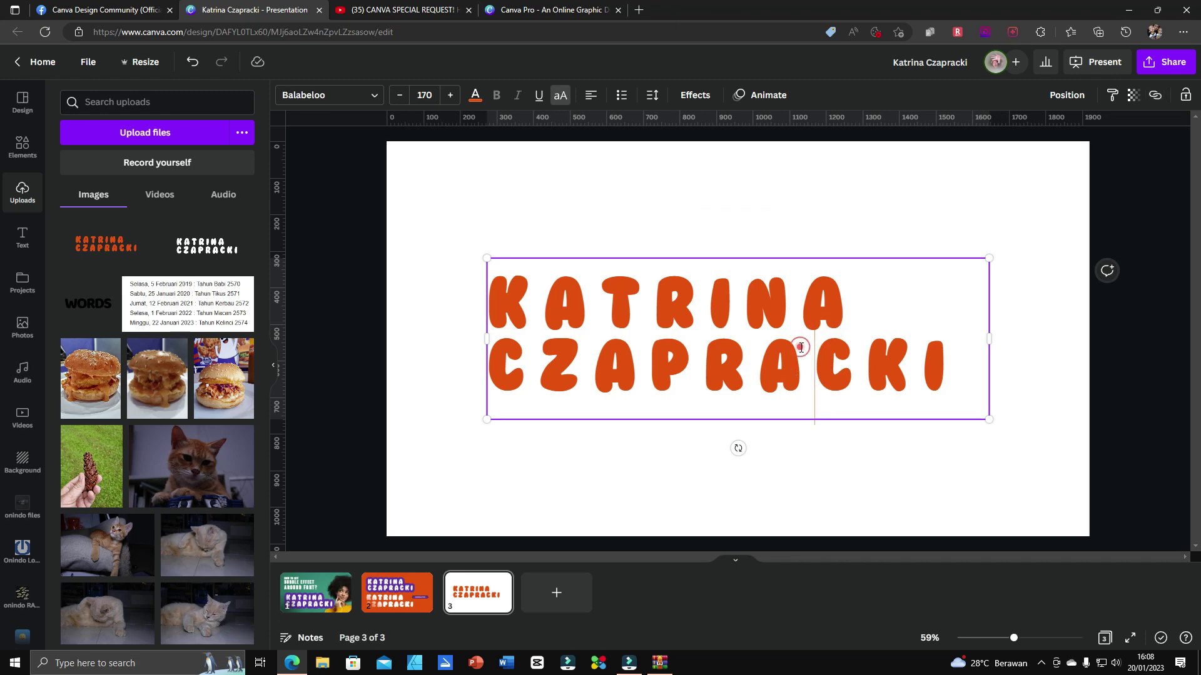
pyautogui.write('jkjkj')
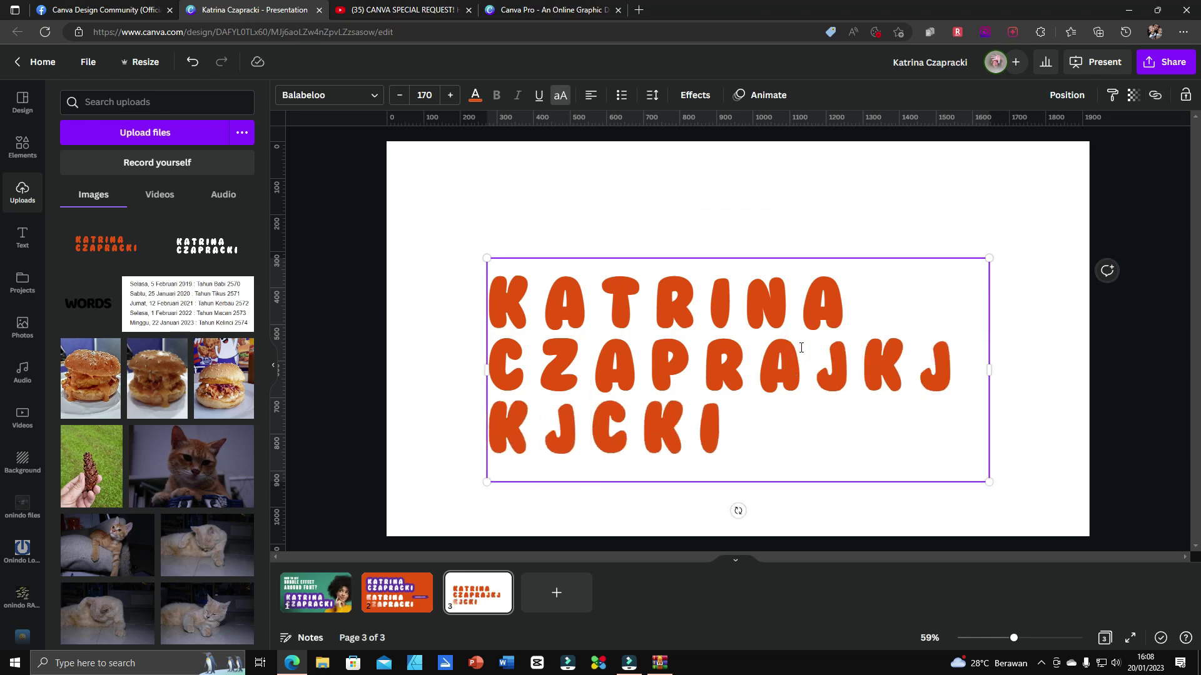
pyautogui.press('BackSpace')
pyautogui.press('BackSpace')
pyautogui.press('BackSpace')
pyautogui.click(868, 233)
pyautogui.click(849, 297)
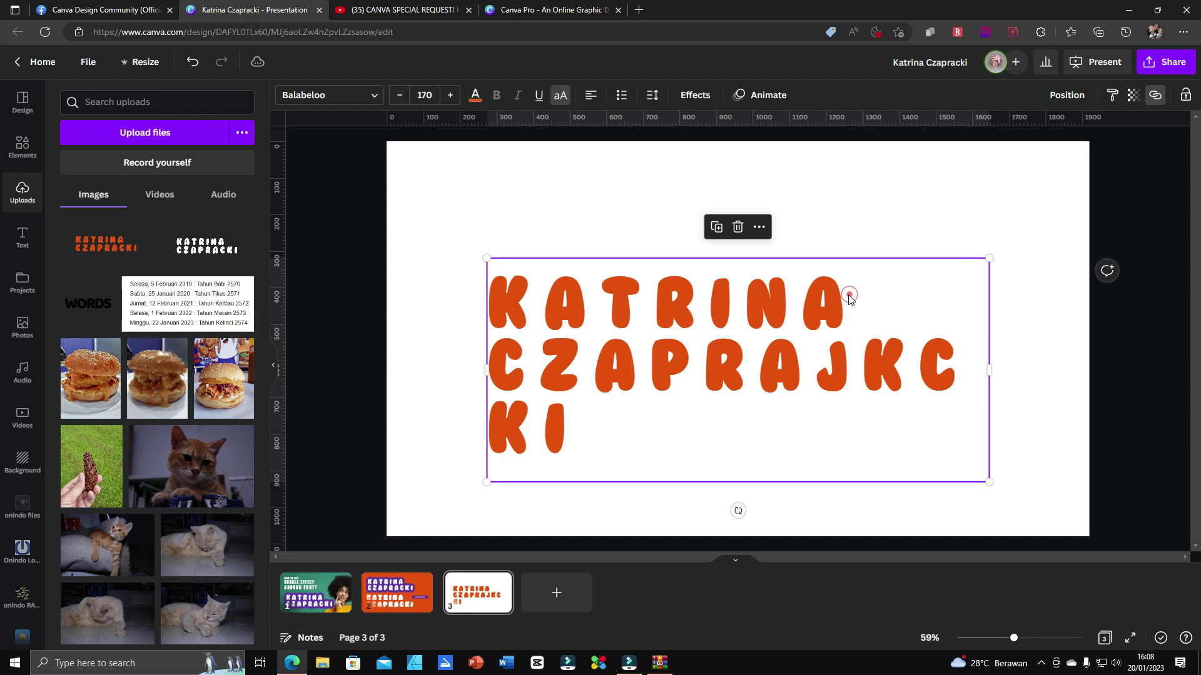
pyautogui.press('Delete')
pyautogui.click(87, 259)
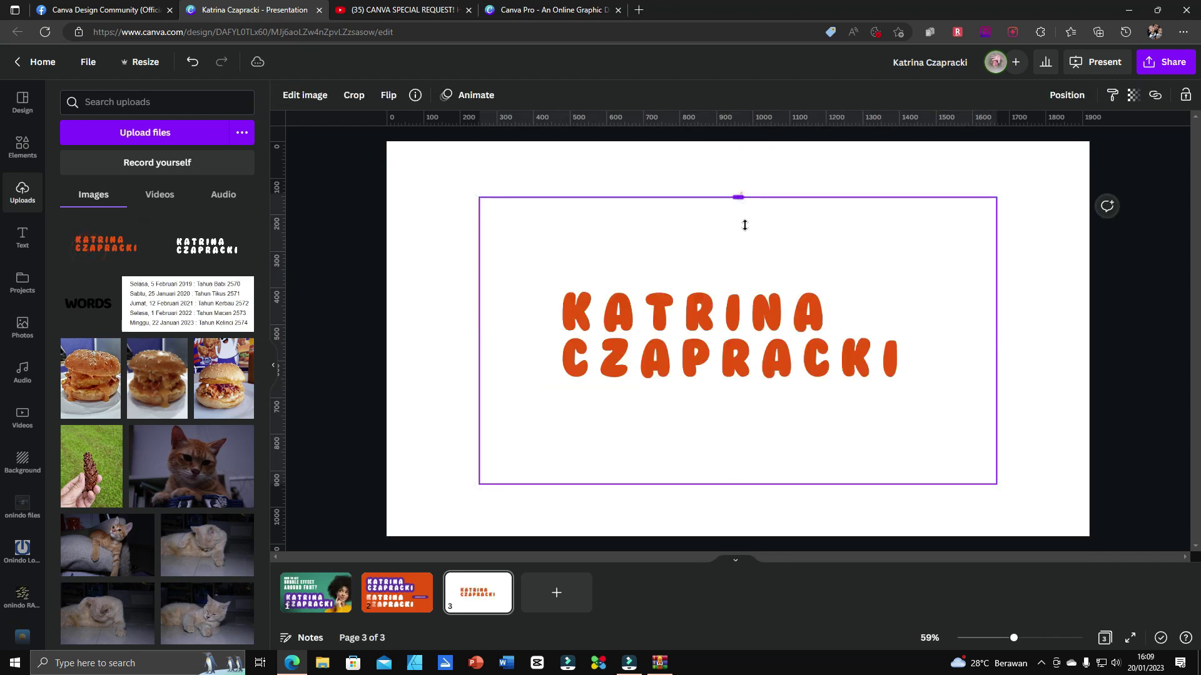
# - Crop the image's top, bottom and side margins, then enlarge and centre it
pyautogui.moveTo(740, 193); pyautogui.dragTo(740, 269)
pyautogui.moveTo(738, 484); pyautogui.dragTo(738, 396)
pyautogui.moveTo(479, 332); pyautogui.dragTo(553, 332)
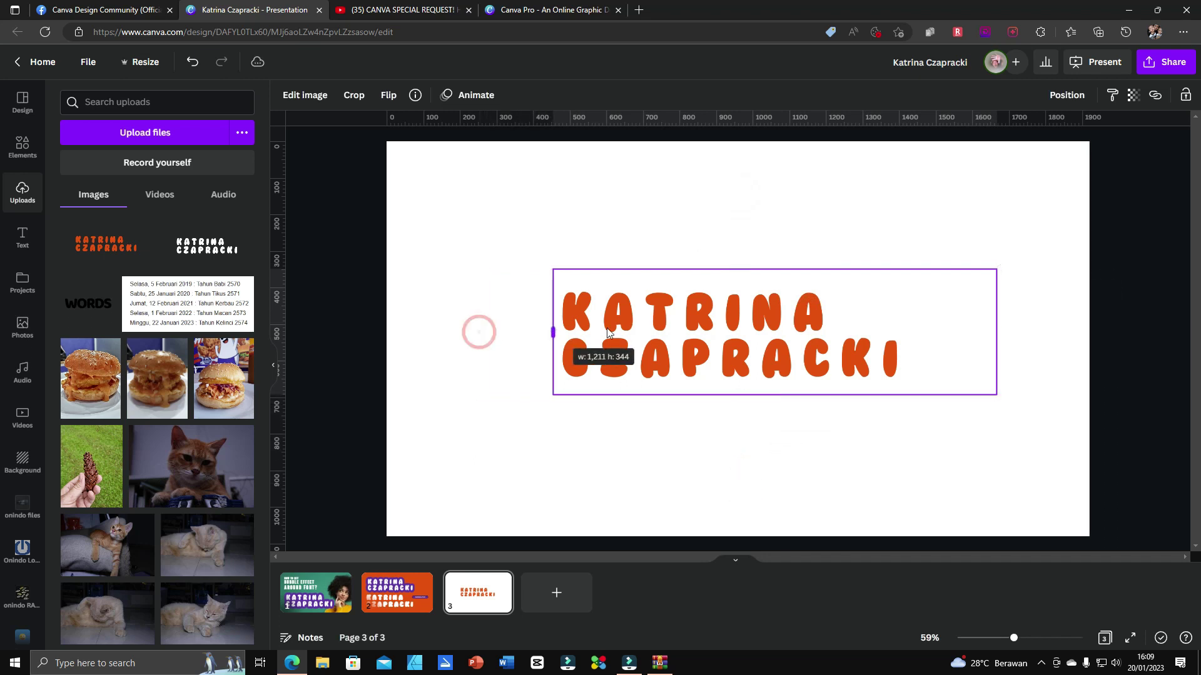
pyautogui.moveTo(996, 331); pyautogui.dragTo(909, 332)
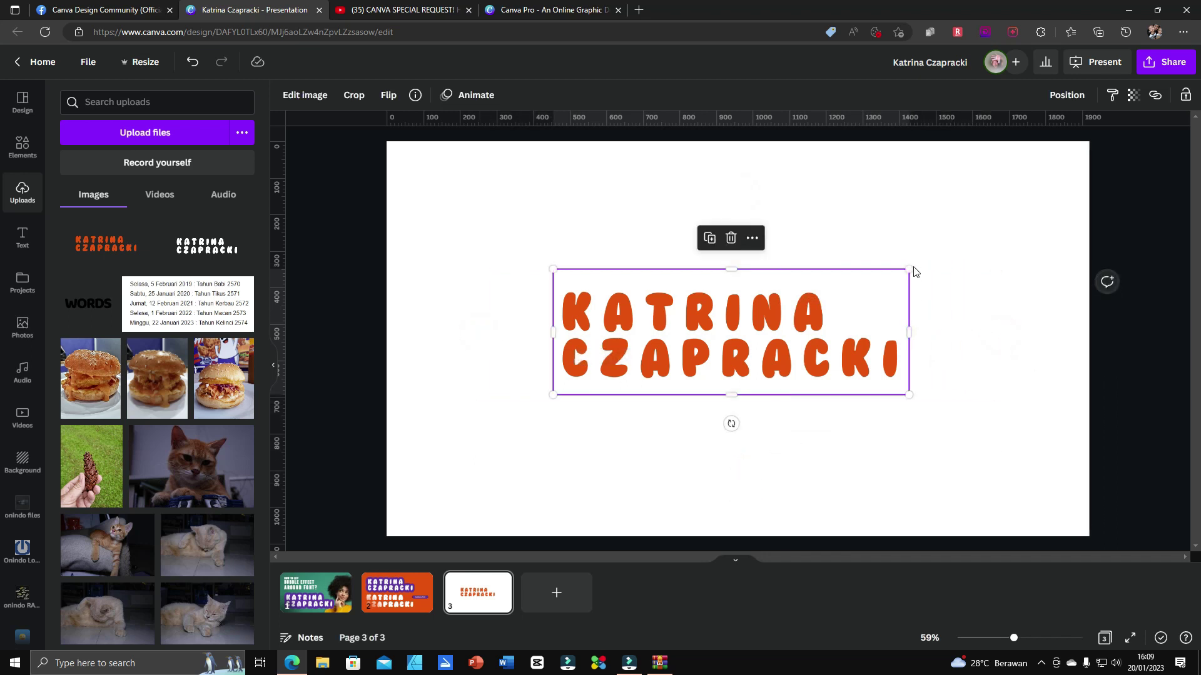
pyautogui.moveTo(908, 269); pyautogui.dragTo(1072, 213)
pyautogui.moveTo(895, 326); pyautogui.dragTo(809, 346)
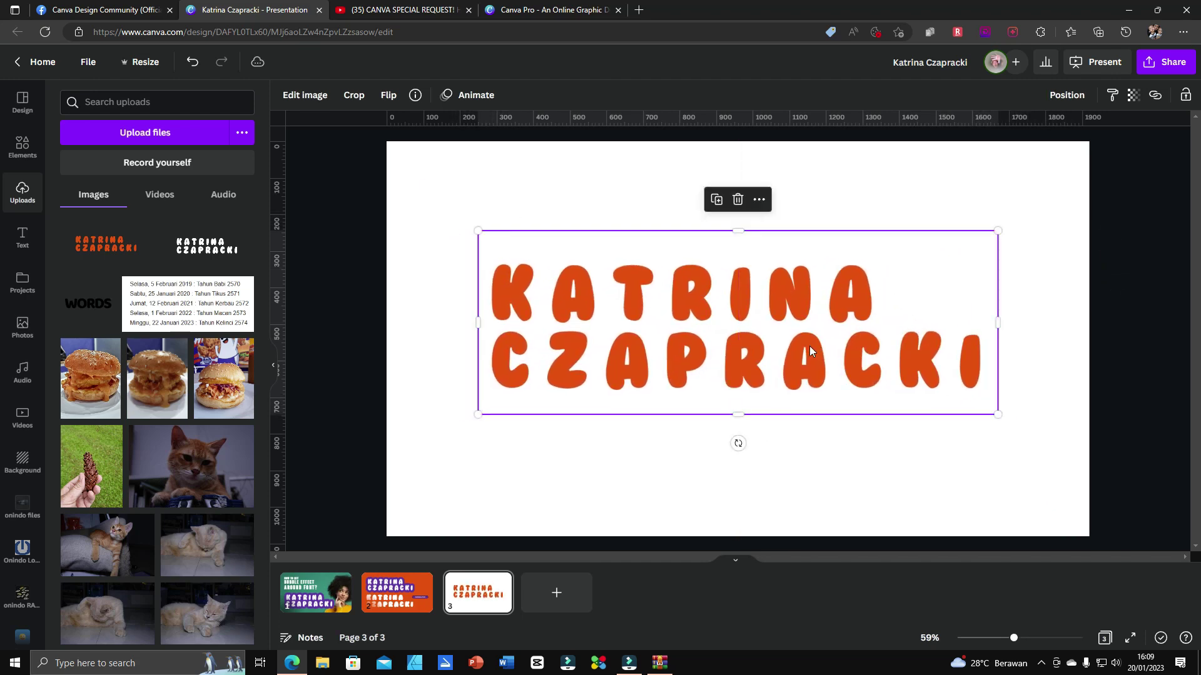
pyautogui.click(437, 195)
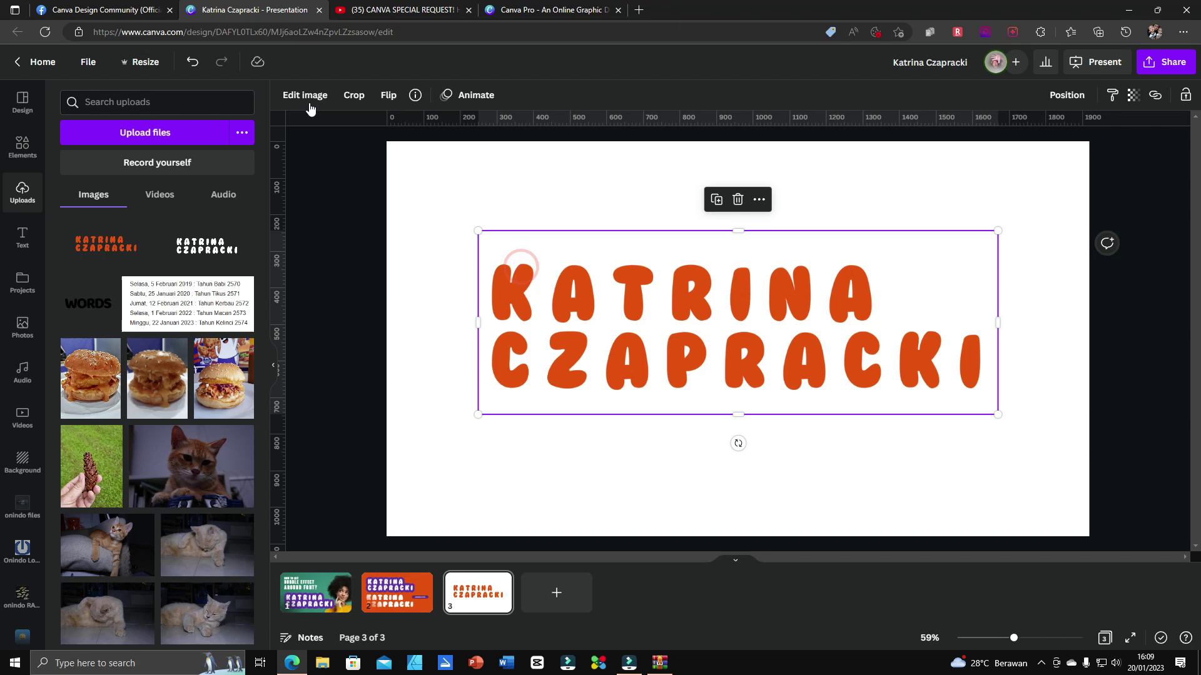
# - Apply a black Glow shadow with Blur 0, Transparency 100 and Size 40
pyautogui.click(305, 95)
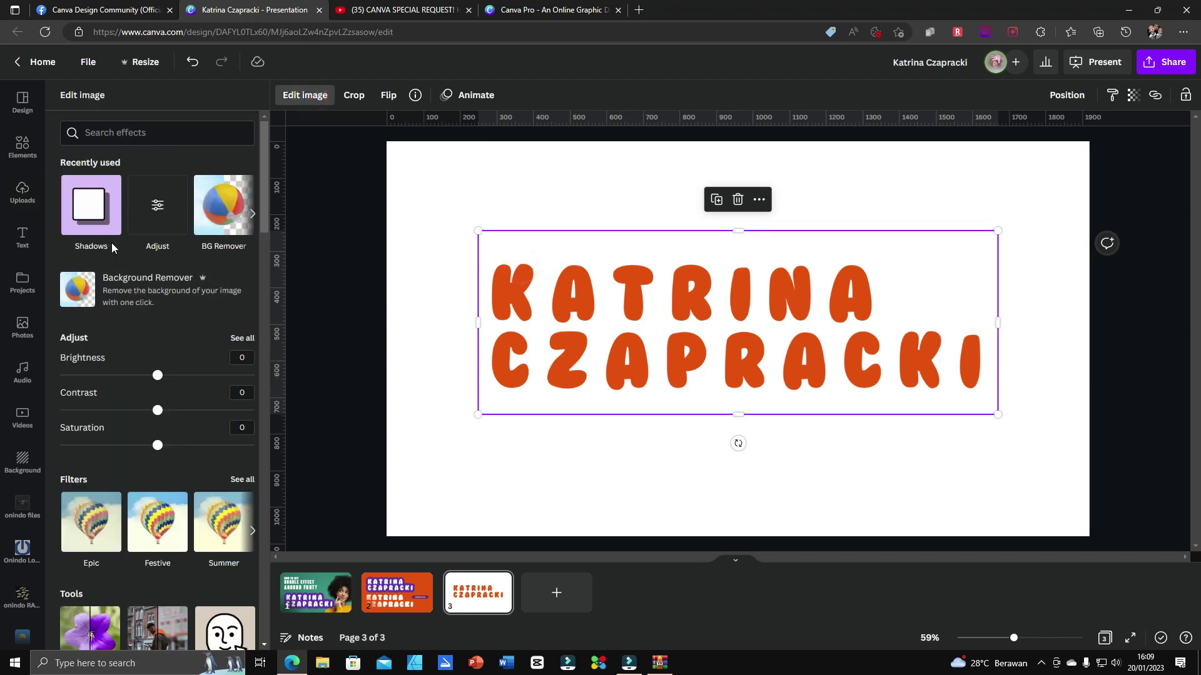
pyautogui.scroll(-5, 112, 243)
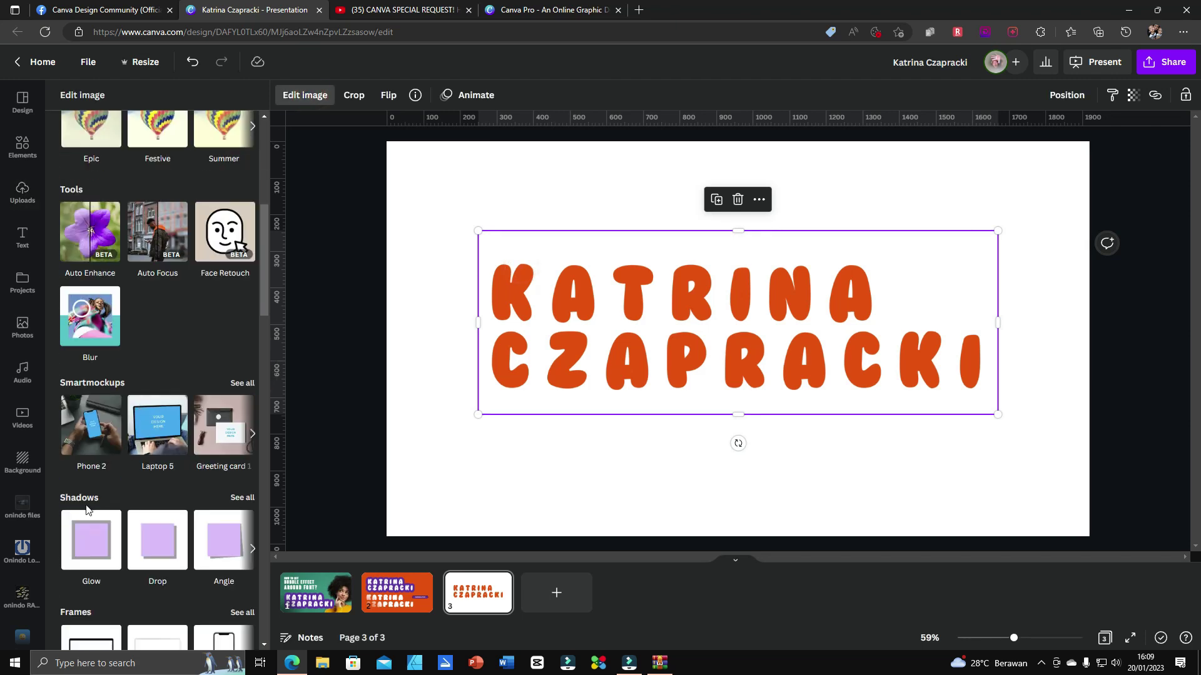
pyautogui.click(243, 498)
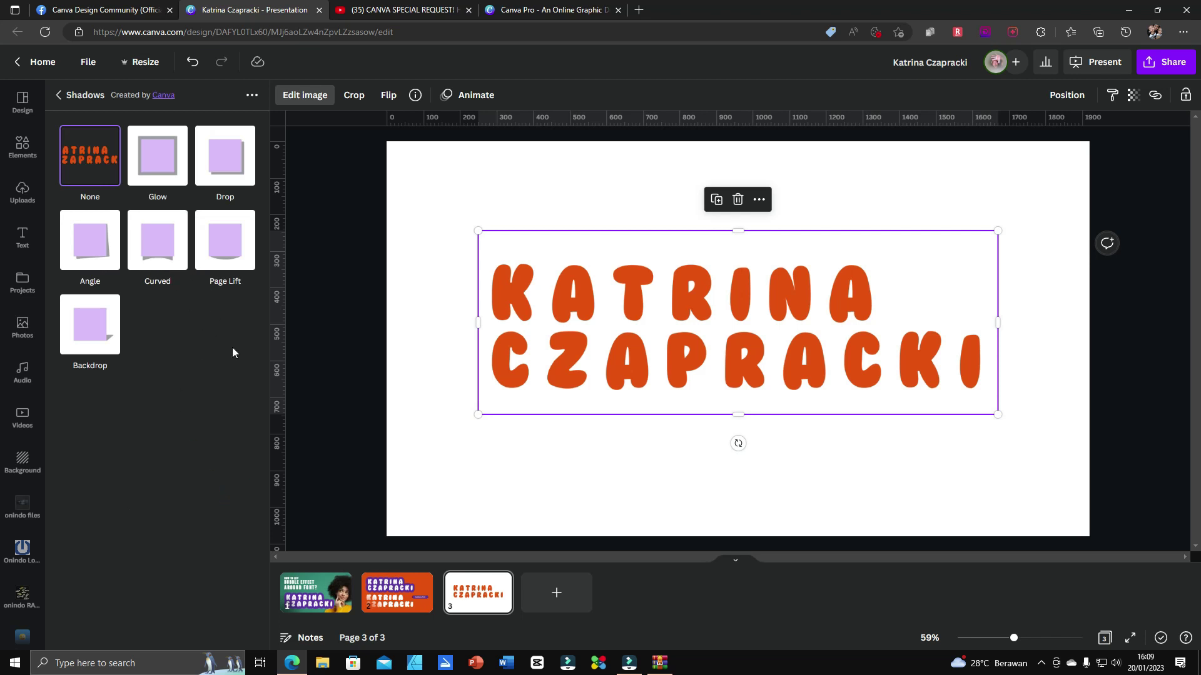
pyautogui.click(166, 168)
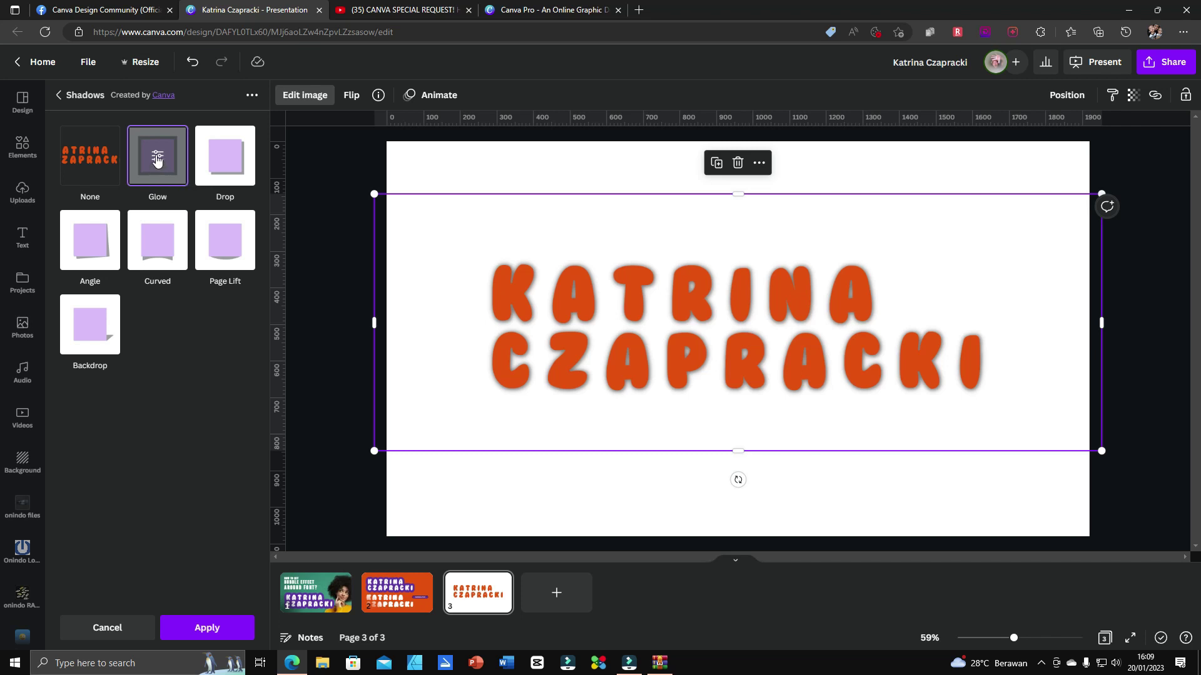
pyautogui.click(157, 162)
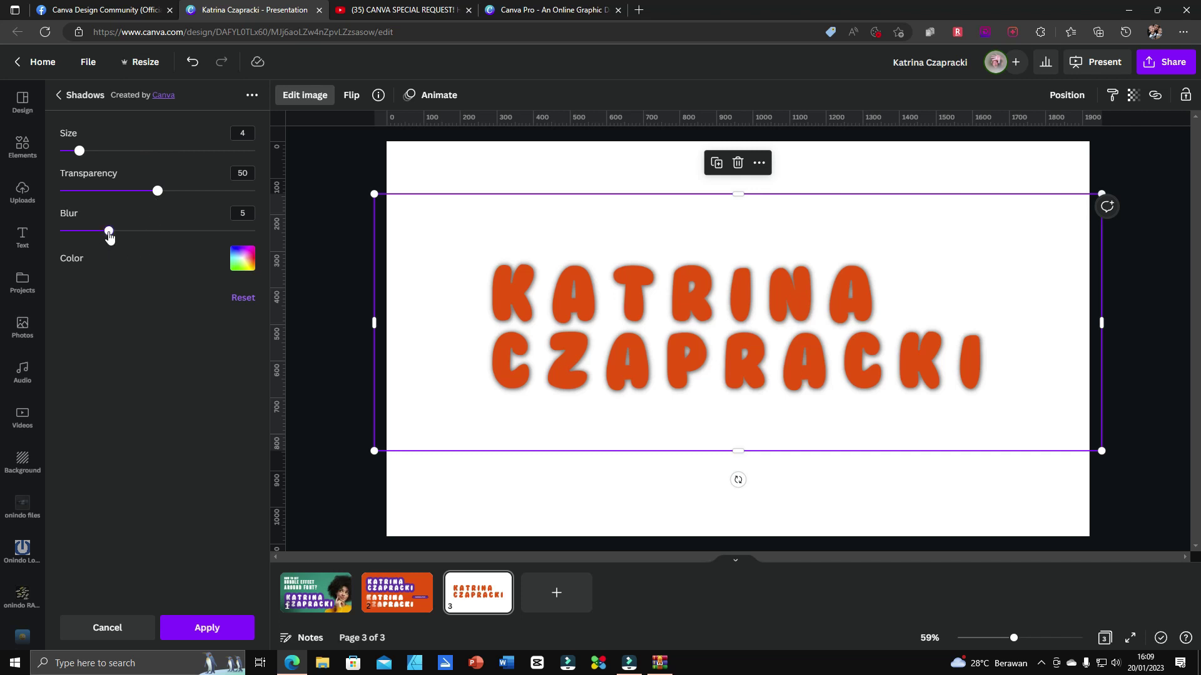
pyautogui.moveTo(110, 232); pyautogui.dragTo(61, 231)
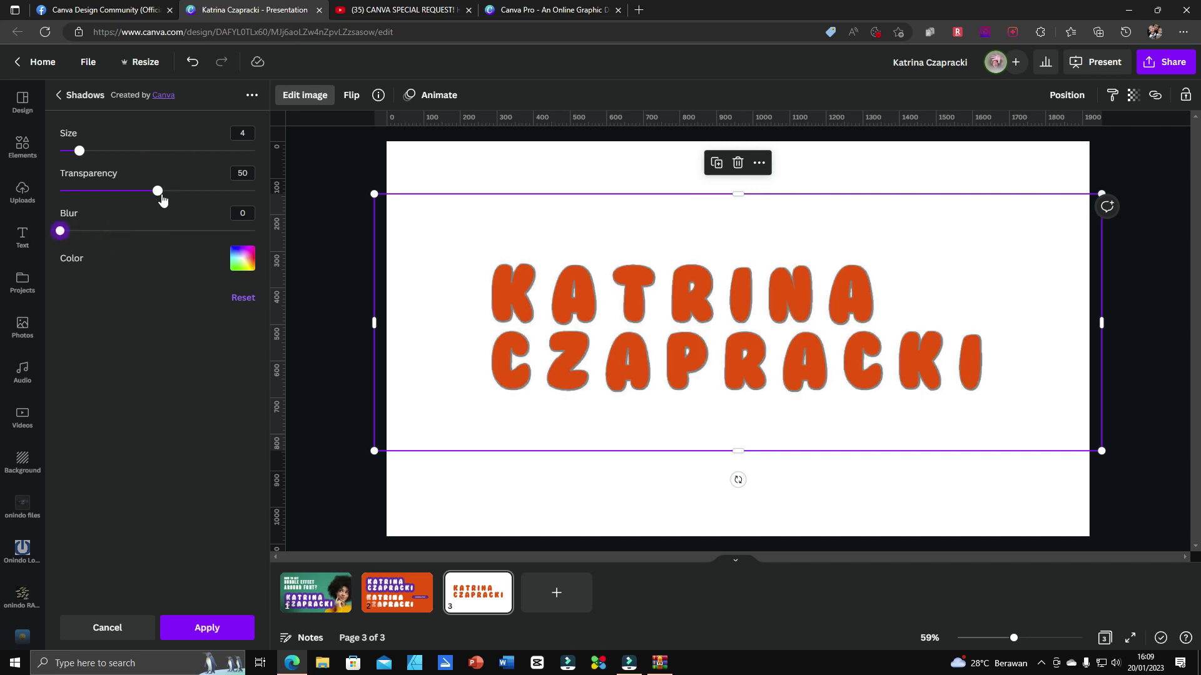
pyautogui.moveTo(158, 192); pyautogui.dragTo(333, 197)
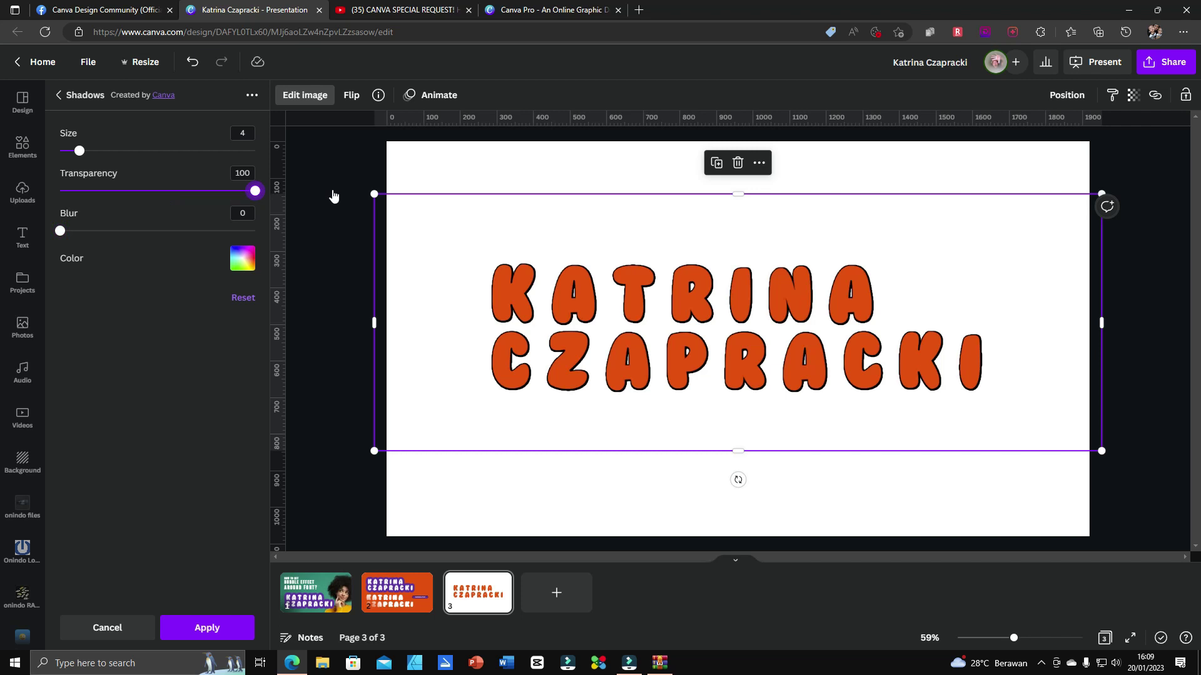
pyautogui.moveTo(79, 151); pyautogui.dragTo(268, 162)
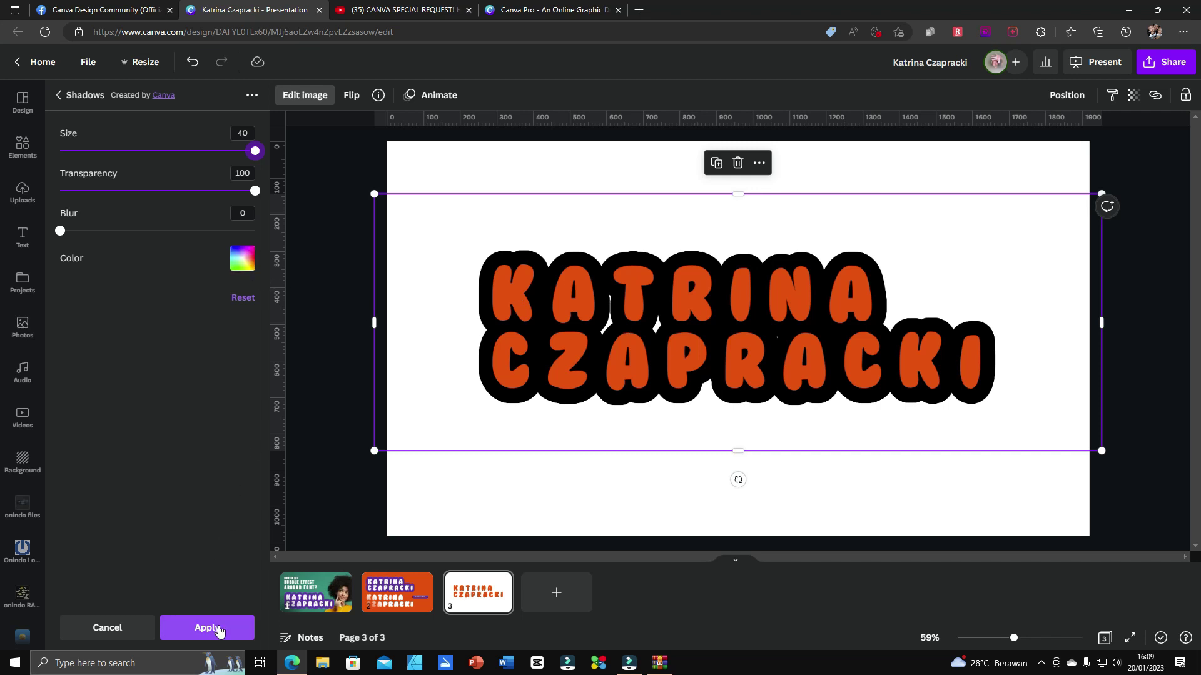
pyautogui.click(221, 630)
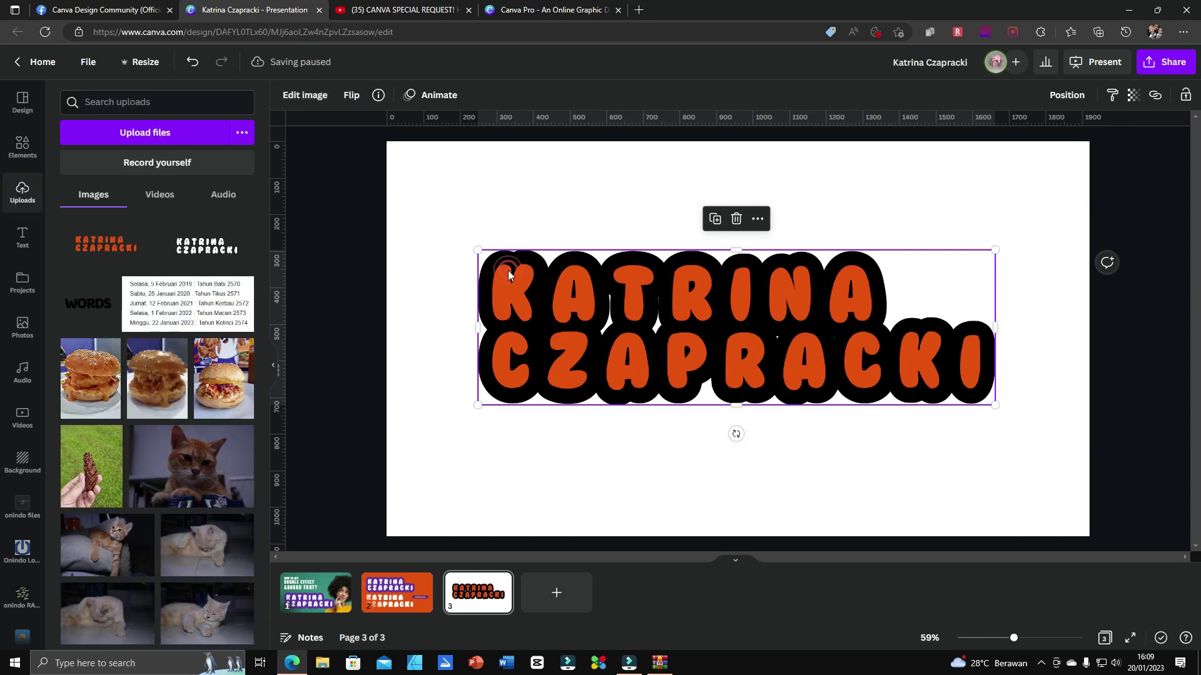
# - Add a second black glow with Blur 0, Transparency 100 and Size about 10
pyautogui.click(310, 94)
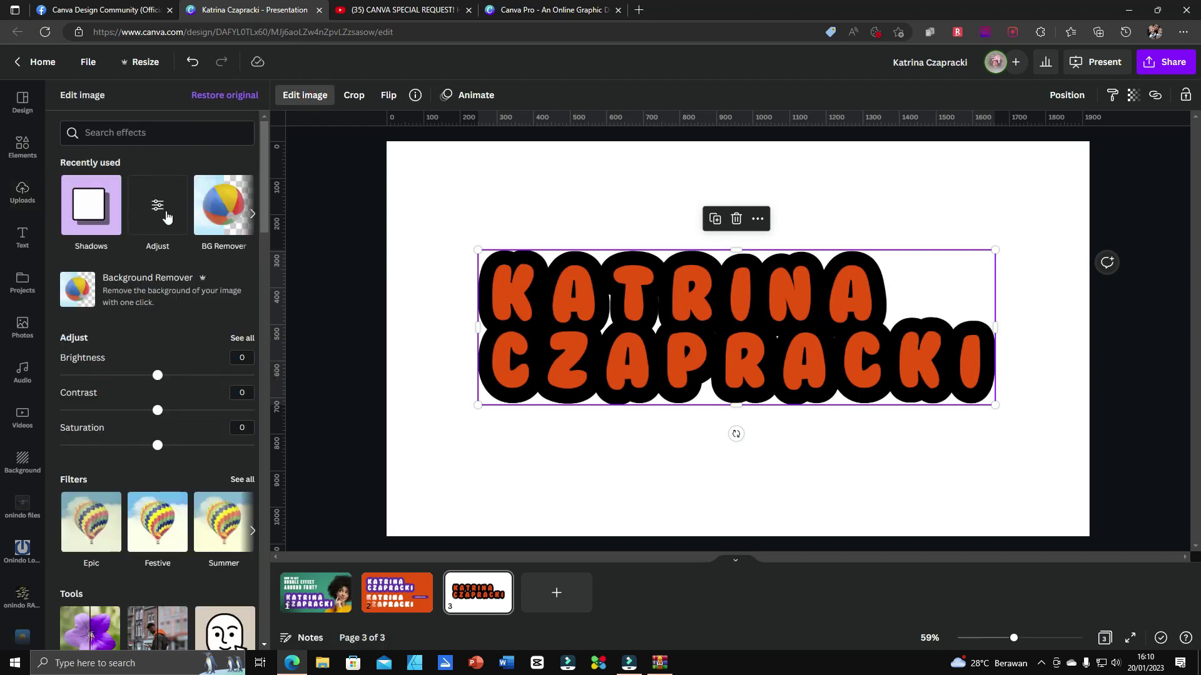
pyautogui.click(90, 222)
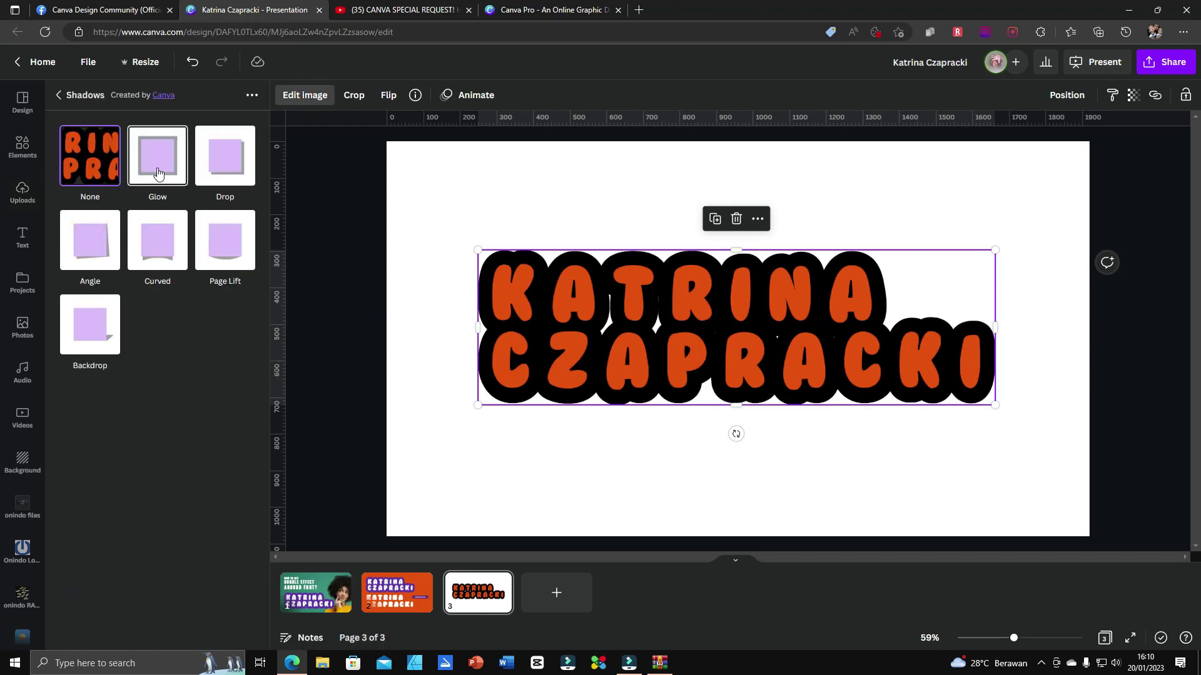
pyautogui.click(158, 167)
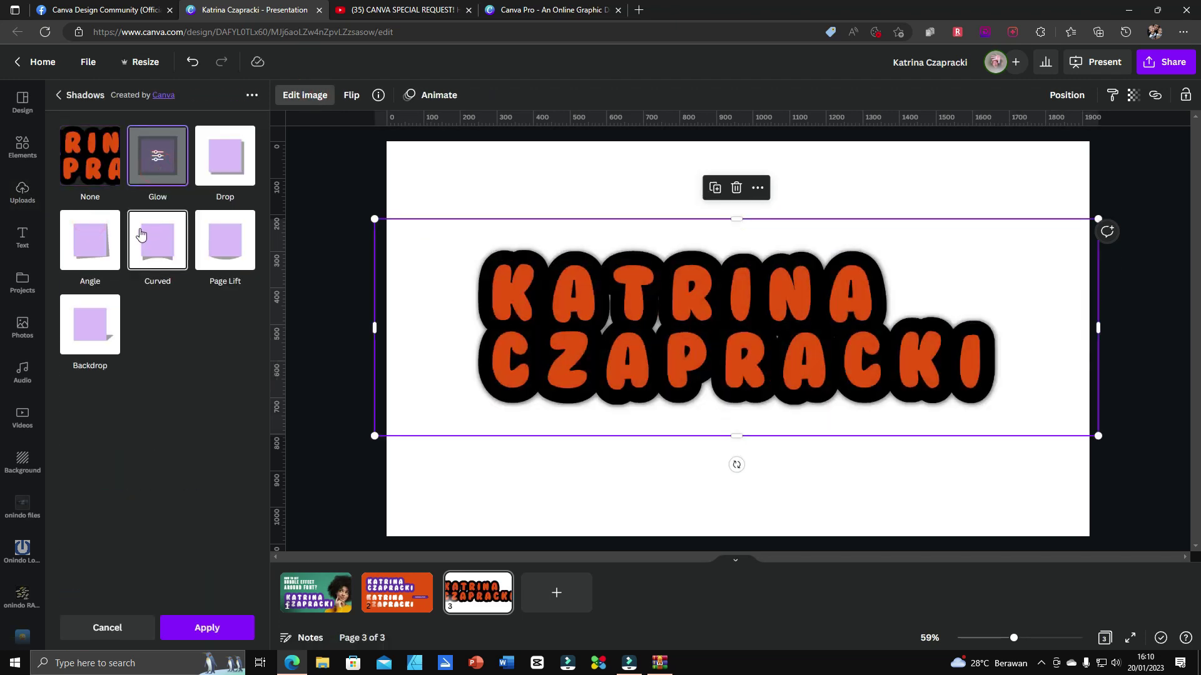
pyautogui.click(157, 158)
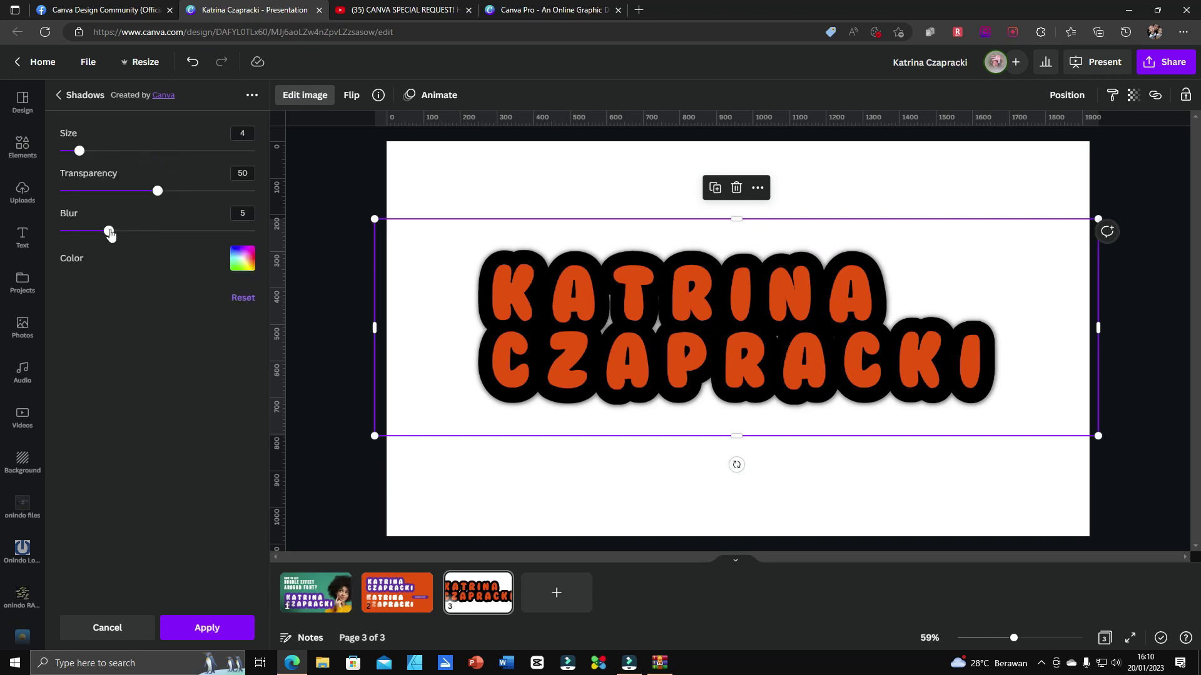
pyautogui.moveTo(109, 234); pyautogui.dragTo(61, 231)
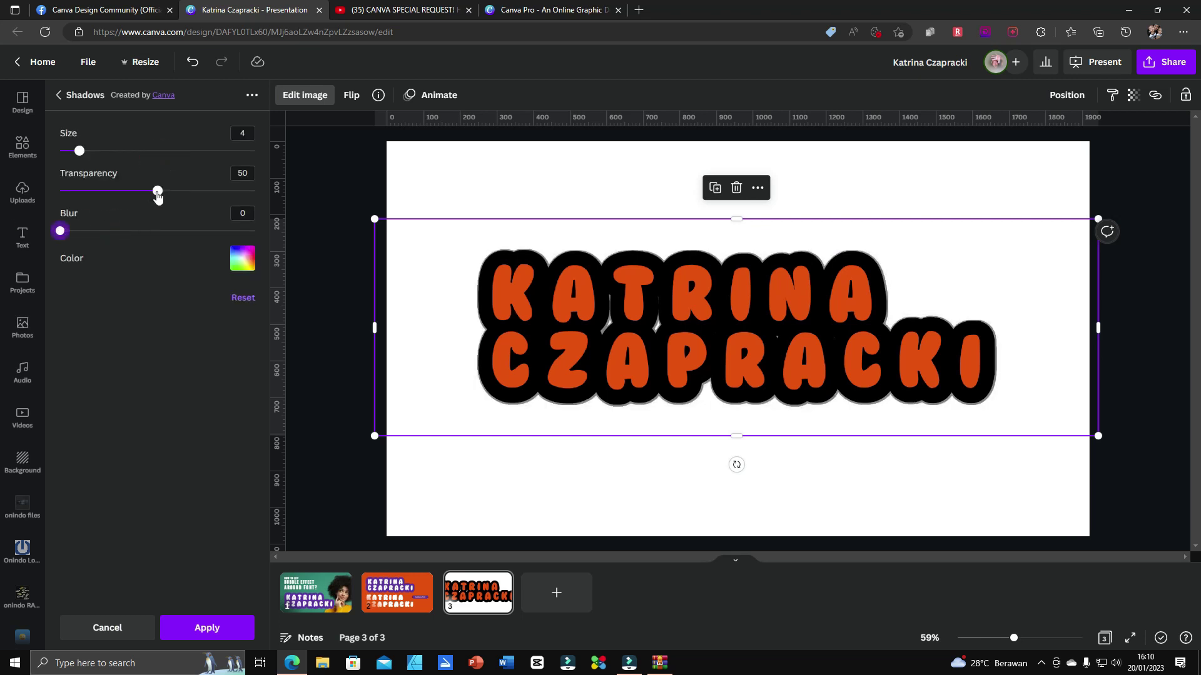
pyautogui.moveTo(158, 195); pyautogui.dragTo(256, 191)
pyautogui.moveTo(78, 151); pyautogui.dragTo(277, 152)
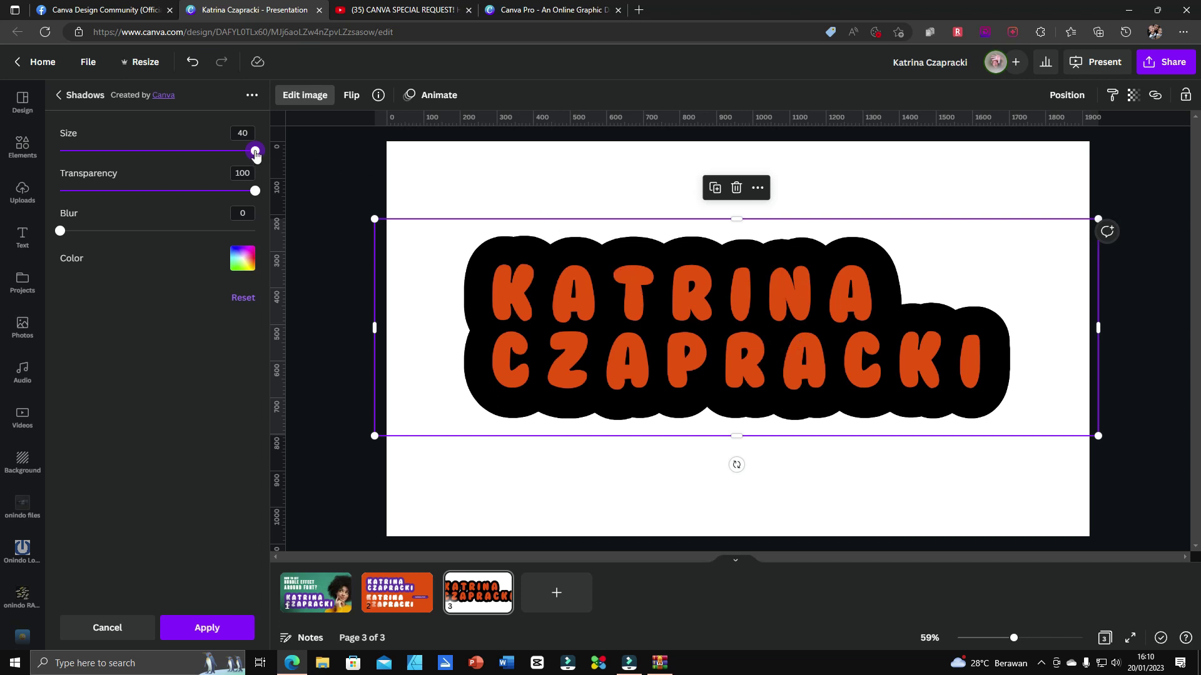
pyautogui.moveTo(256, 155); pyautogui.dragTo(137, 176)
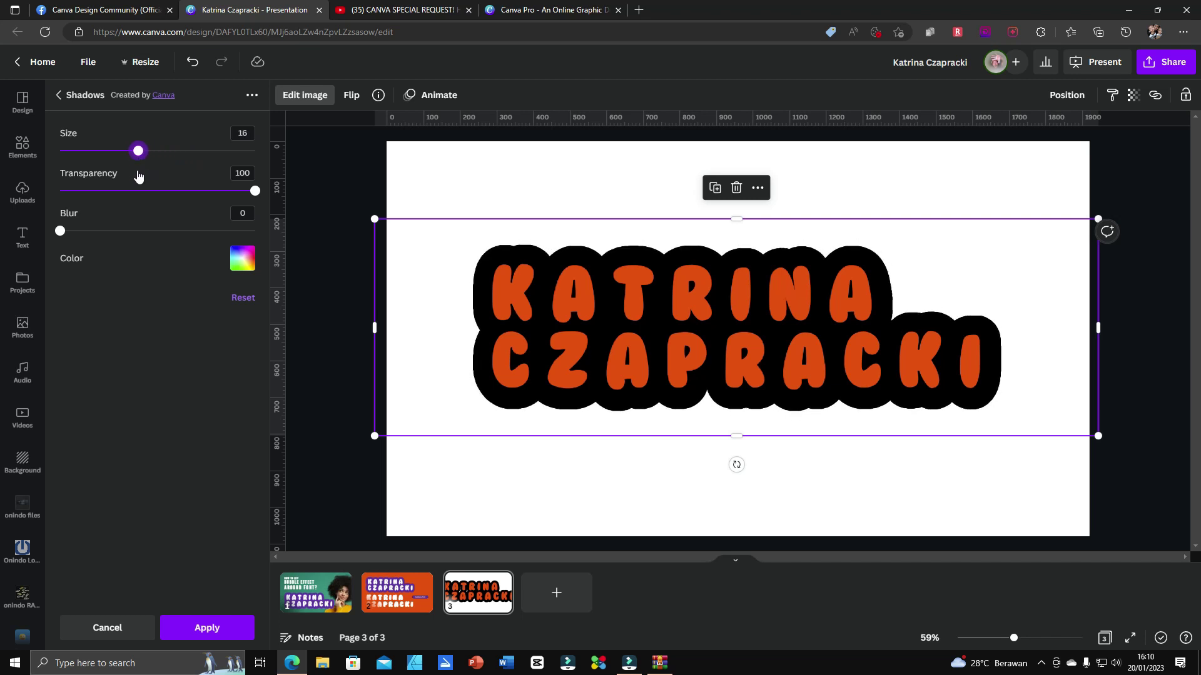
pyautogui.moveTo(137, 176)
pyautogui.mouseDown()
pyautogui.moveTo(91, 190)
pyautogui.moveTo(115, 193)
pyautogui.moveTo(71, 193)
pyautogui.moveTo(110, 193)
pyautogui.mouseUp()
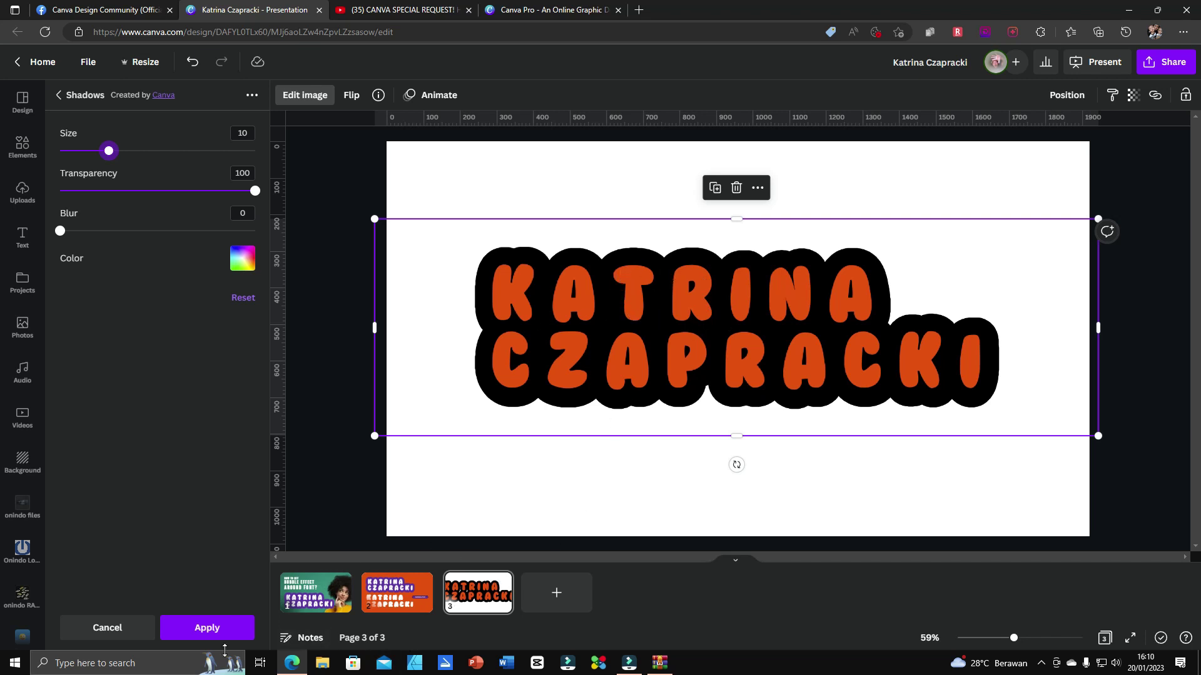
pyautogui.click(141, 634)
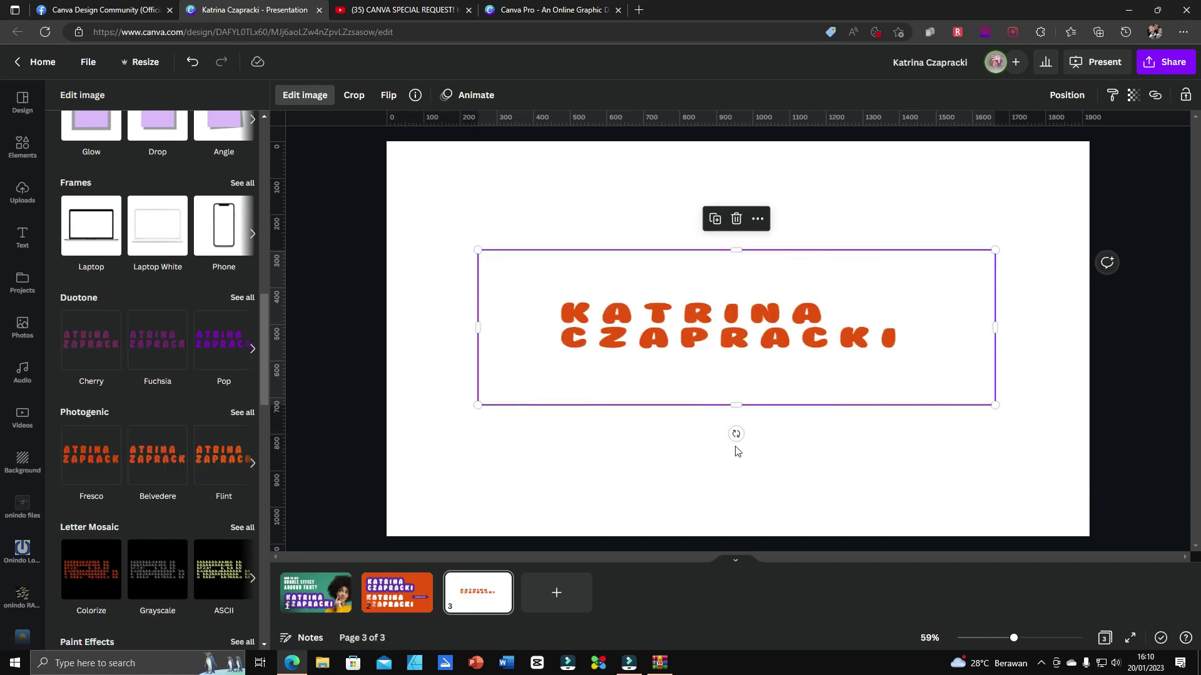
# - Replace the slide's text image with a fresh copy of the orange KATRINA CZAPRACKI upload
pyautogui.click(744, 452)
pyautogui.click(888, 454)
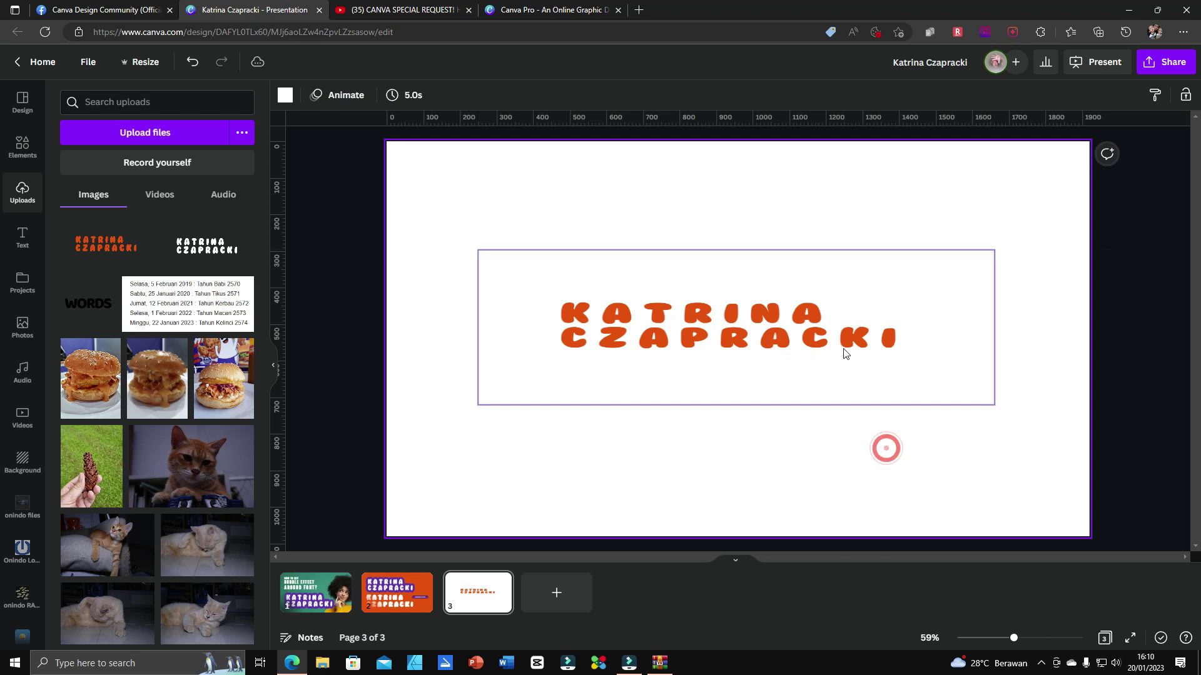
pyautogui.click(844, 348)
pyautogui.press('Delete')
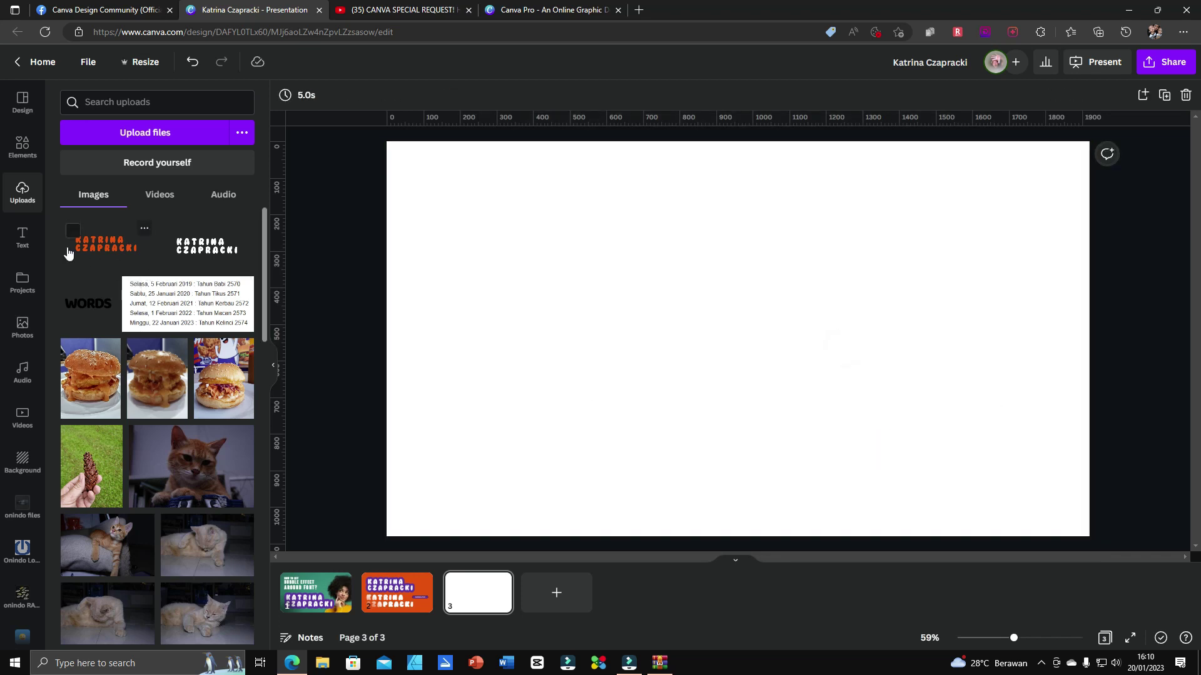
pyautogui.click(77, 248)
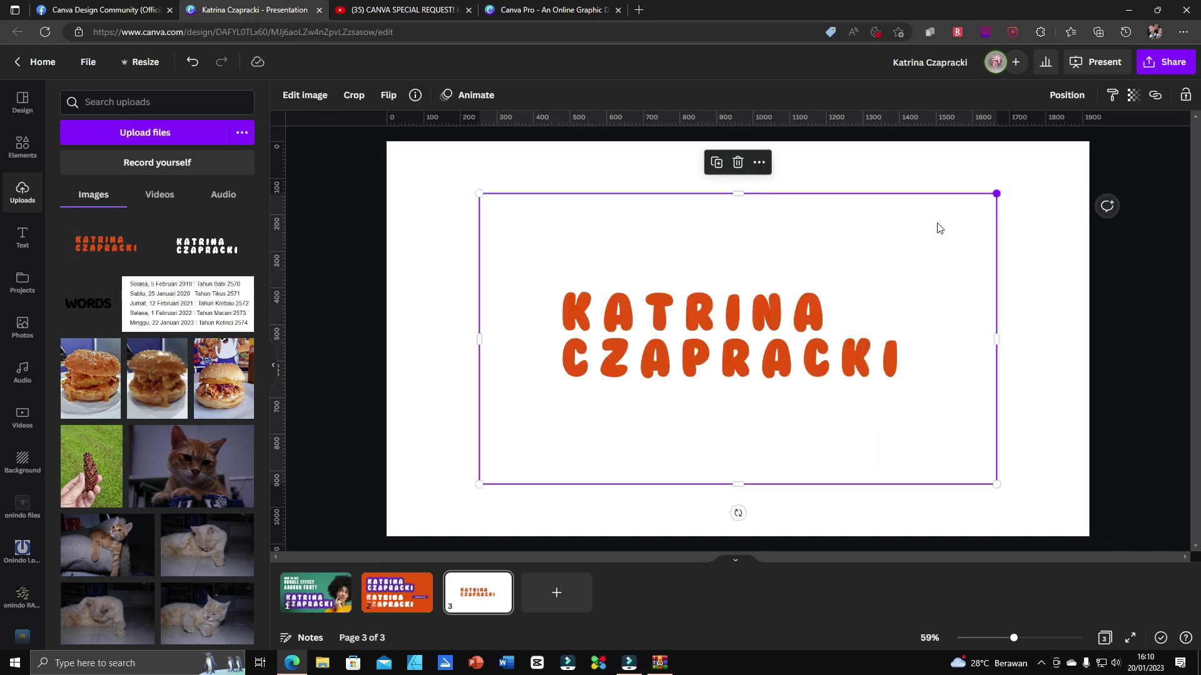
# - Crop the empty space from the image's top, bottom, right and left edges
pyautogui.moveTo(744, 197); pyautogui.dragTo(741, 256)
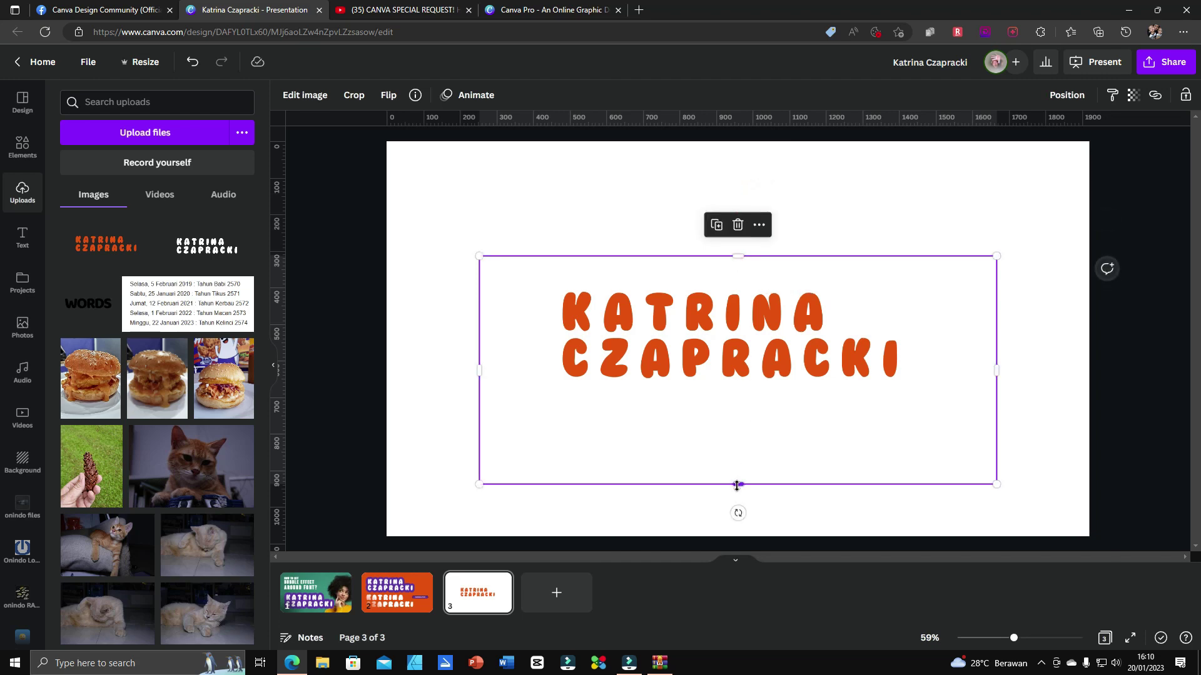
pyautogui.moveTo(737, 485)
pyautogui.mouseDown()
pyautogui.moveTo(756, 408)
pyautogui.moveTo(741, 393)
pyautogui.mouseUp()
pyautogui.moveTo(997, 325); pyautogui.dragTo(915, 327)
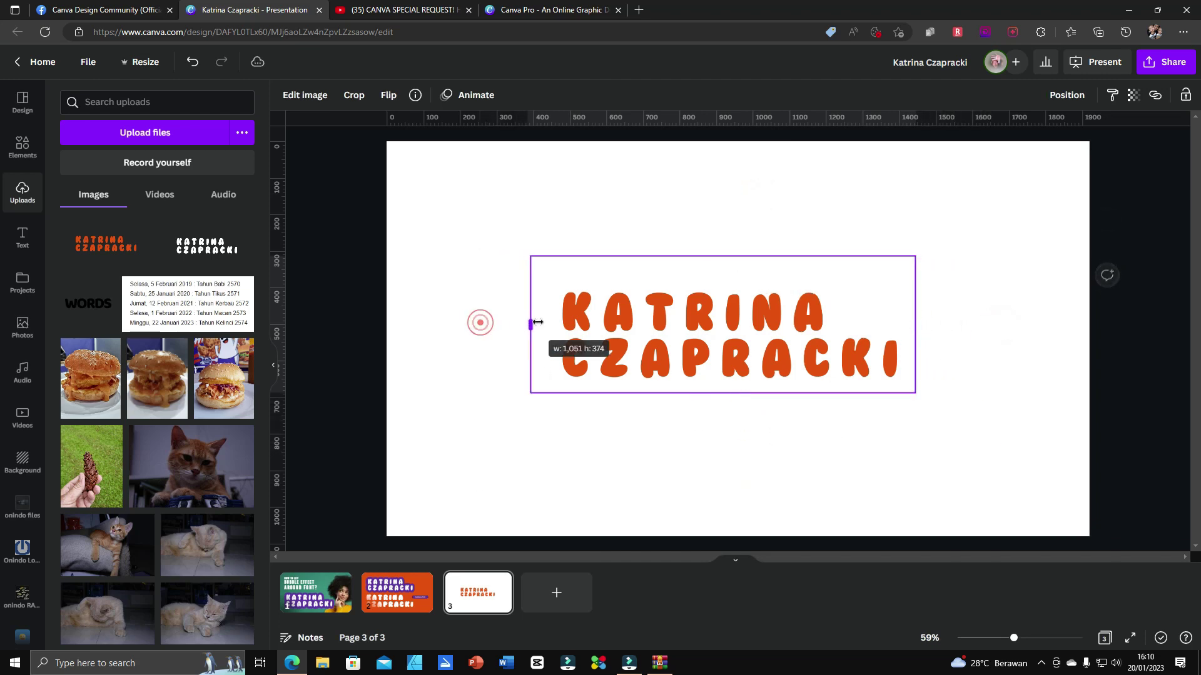
pyautogui.moveTo(479, 323); pyautogui.dragTo(539, 323)
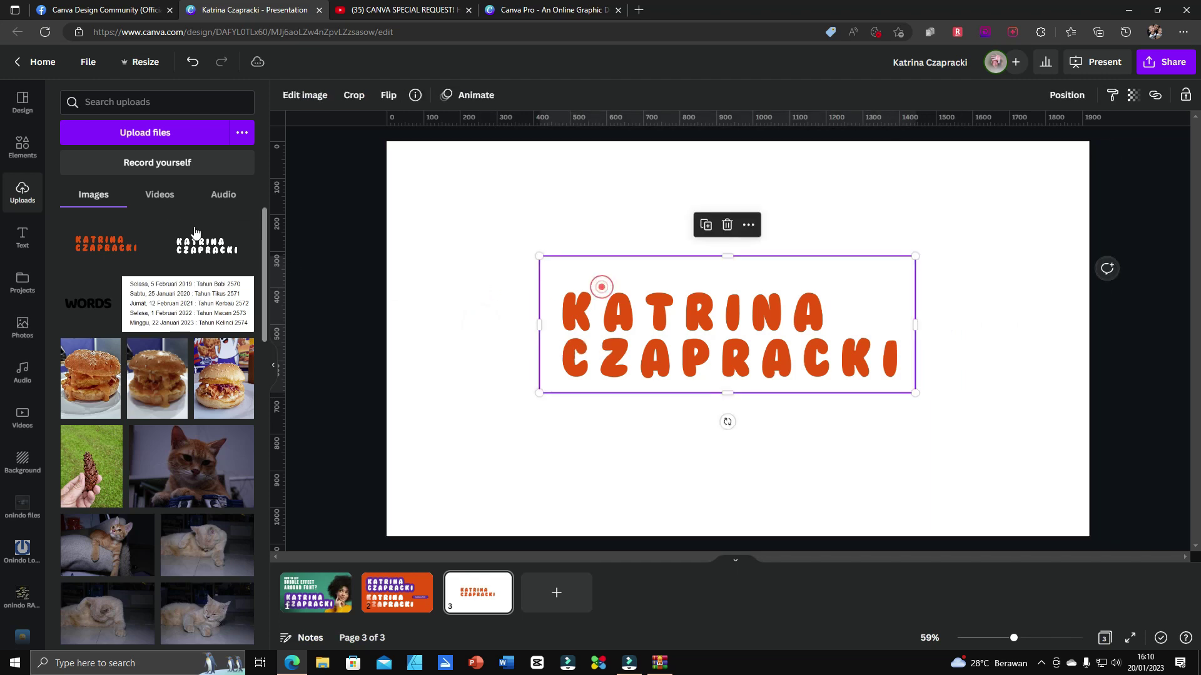
# - Add a Glow shadow to the name image and colour it purple
pyautogui.click(306, 95)
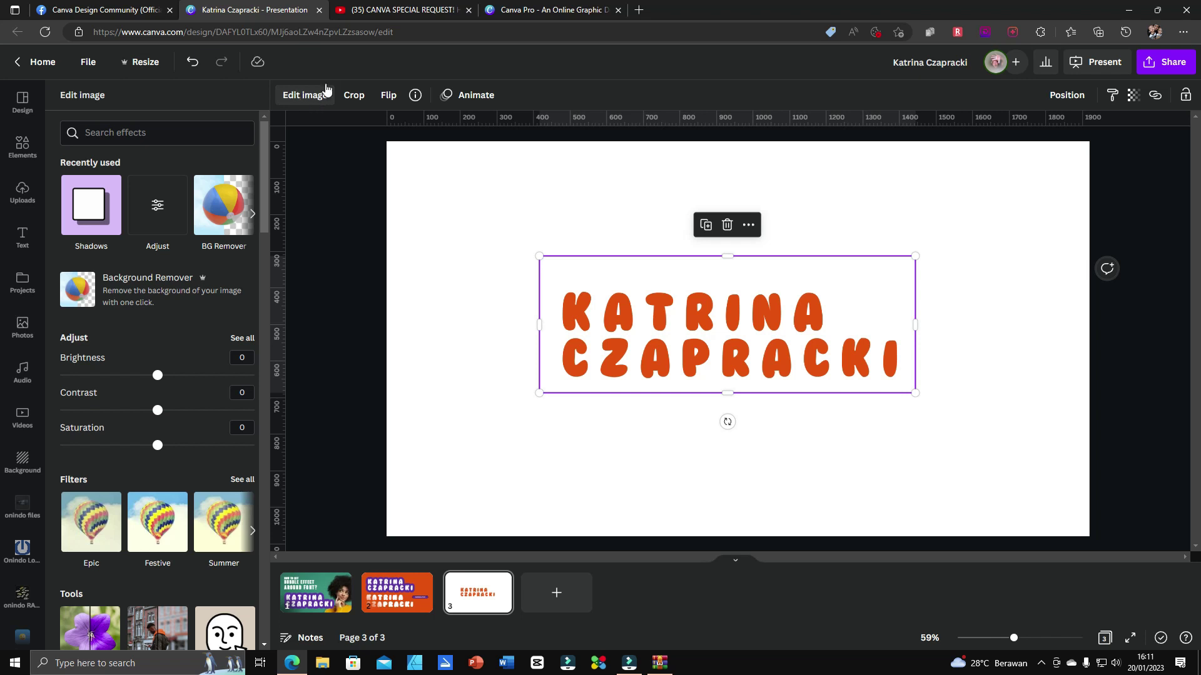
pyautogui.click(90, 205)
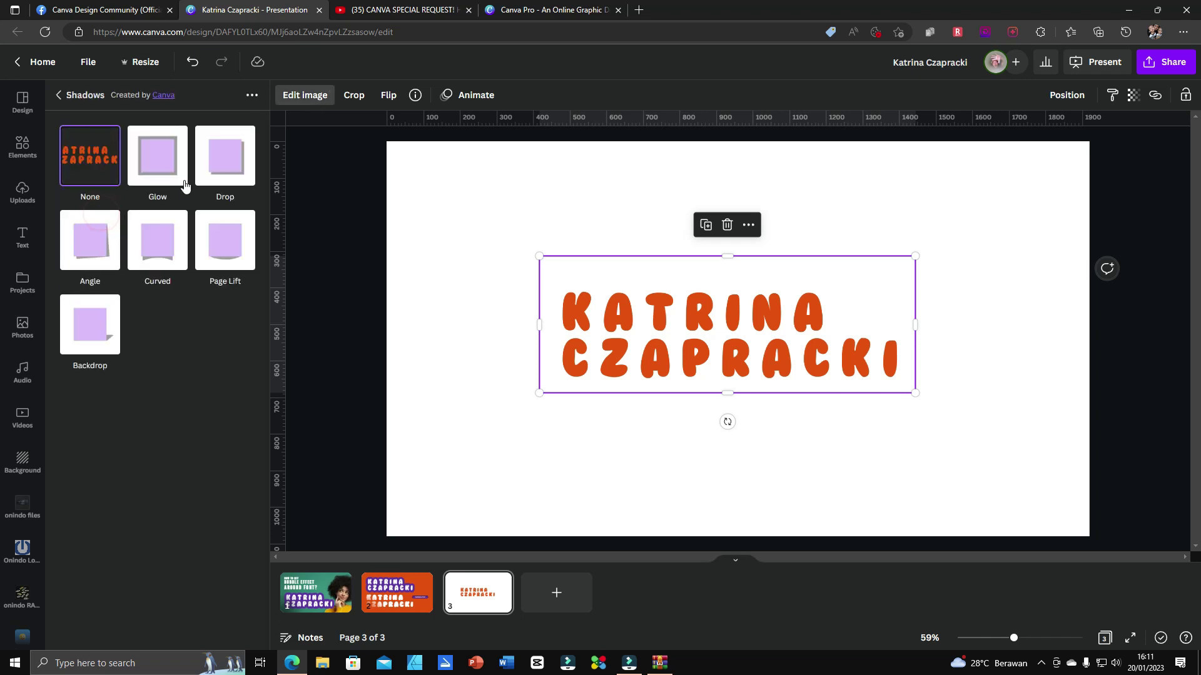
pyautogui.click(153, 150)
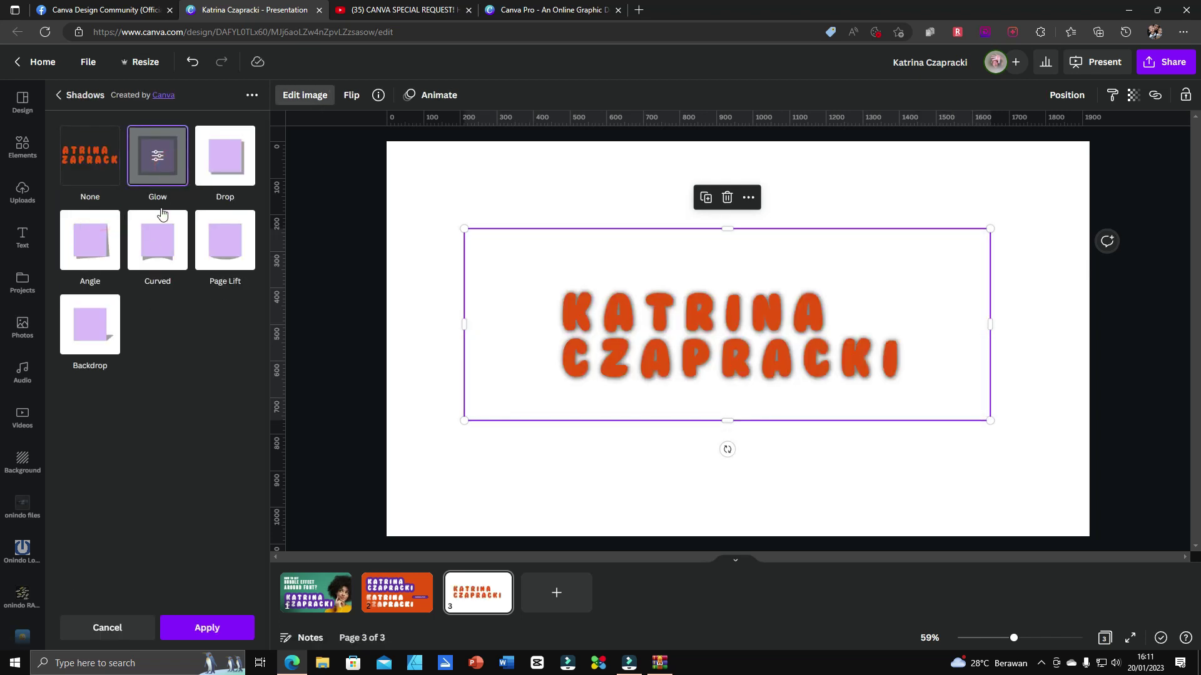
pyautogui.click(160, 158)
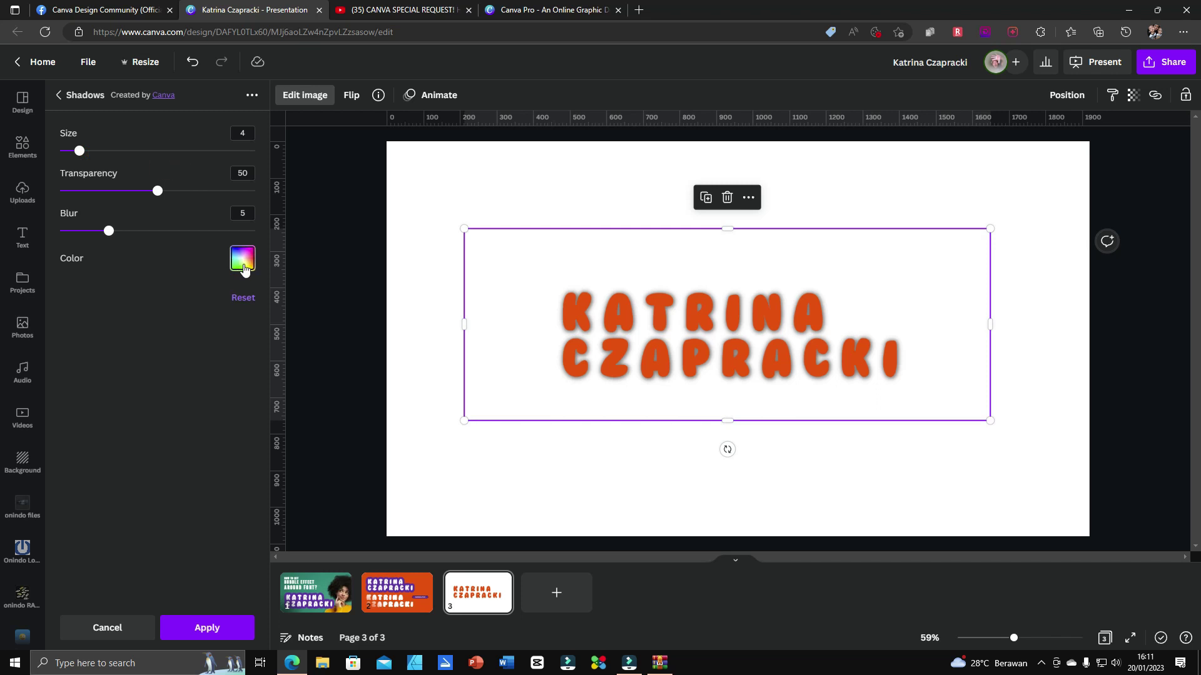
pyautogui.click(243, 269)
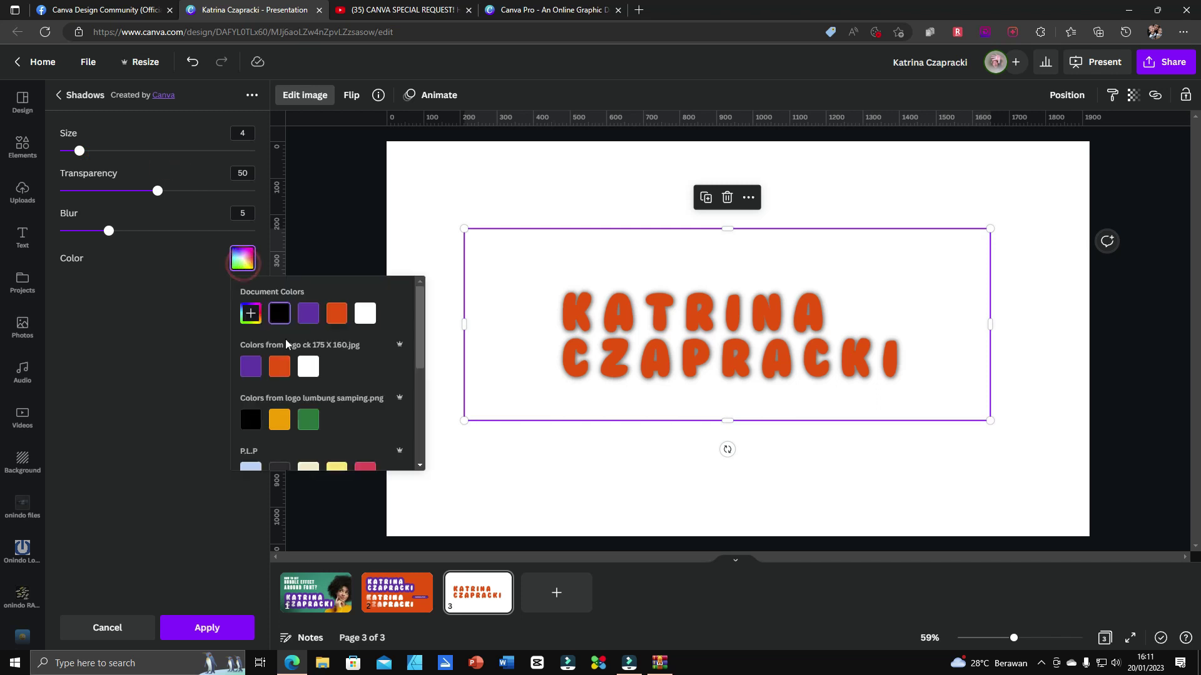
pyautogui.click(308, 315)
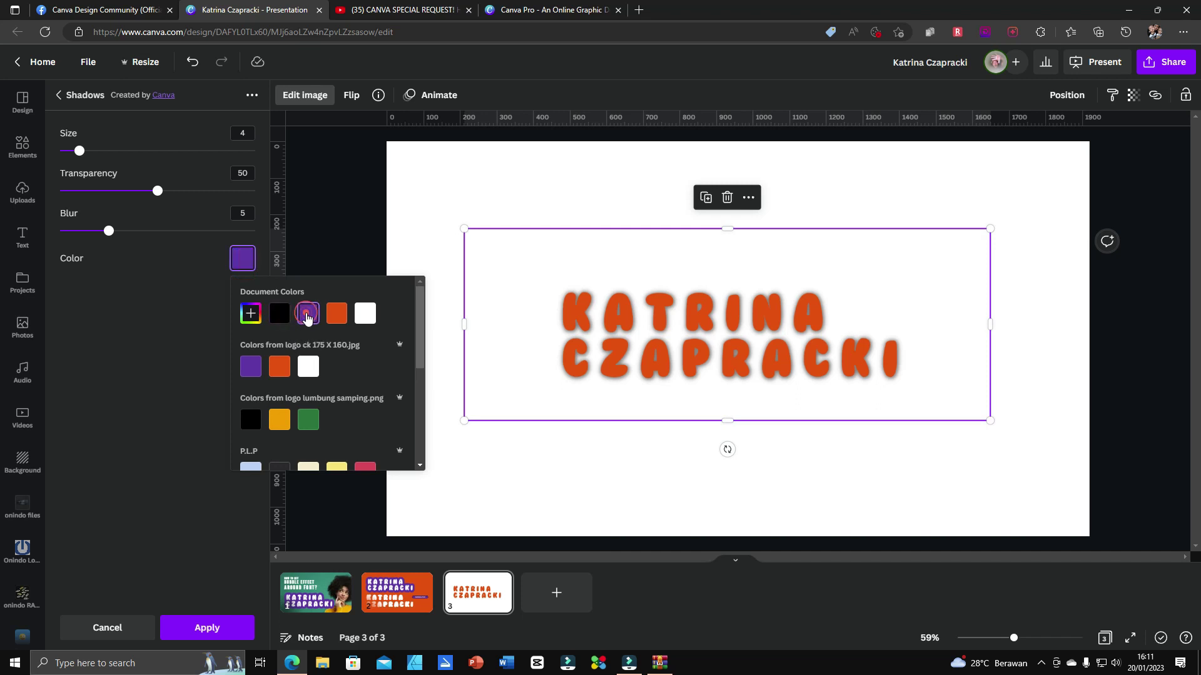
pyautogui.click(144, 249)
# - Set the purple glow to Blur 0, Transparency 100 and Size about 34, then apply
pyautogui.moveTo(108, 232); pyautogui.dragTo(60, 232)
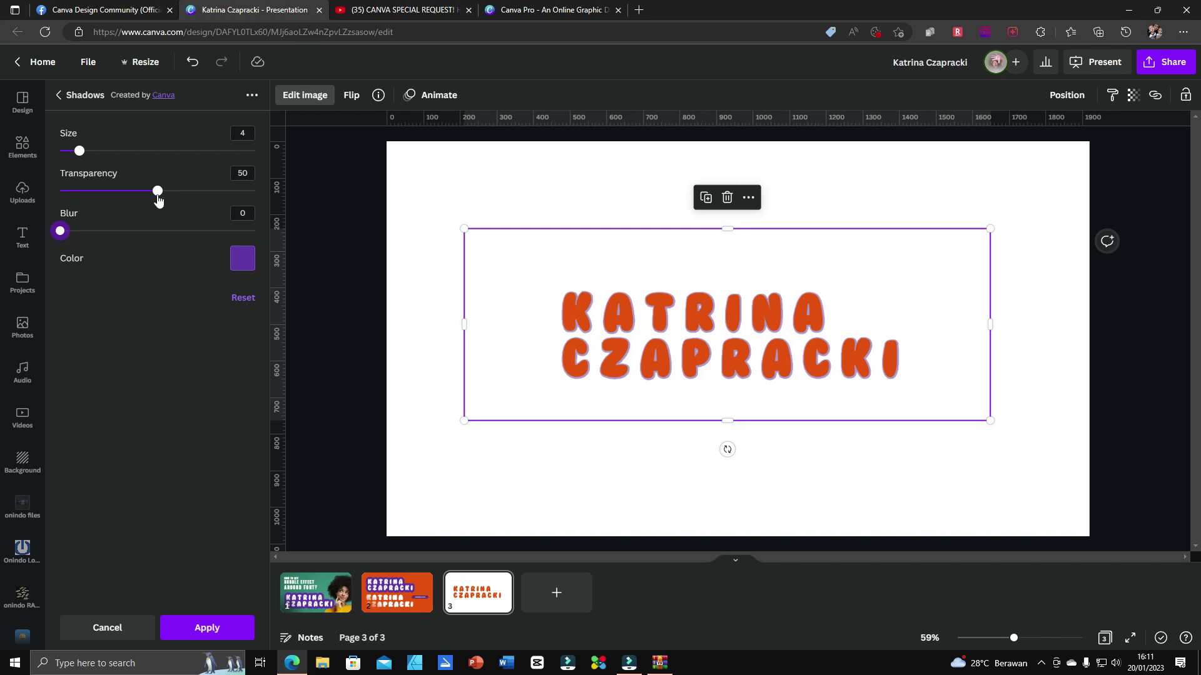
pyautogui.moveTo(157, 191); pyautogui.dragTo(314, 196)
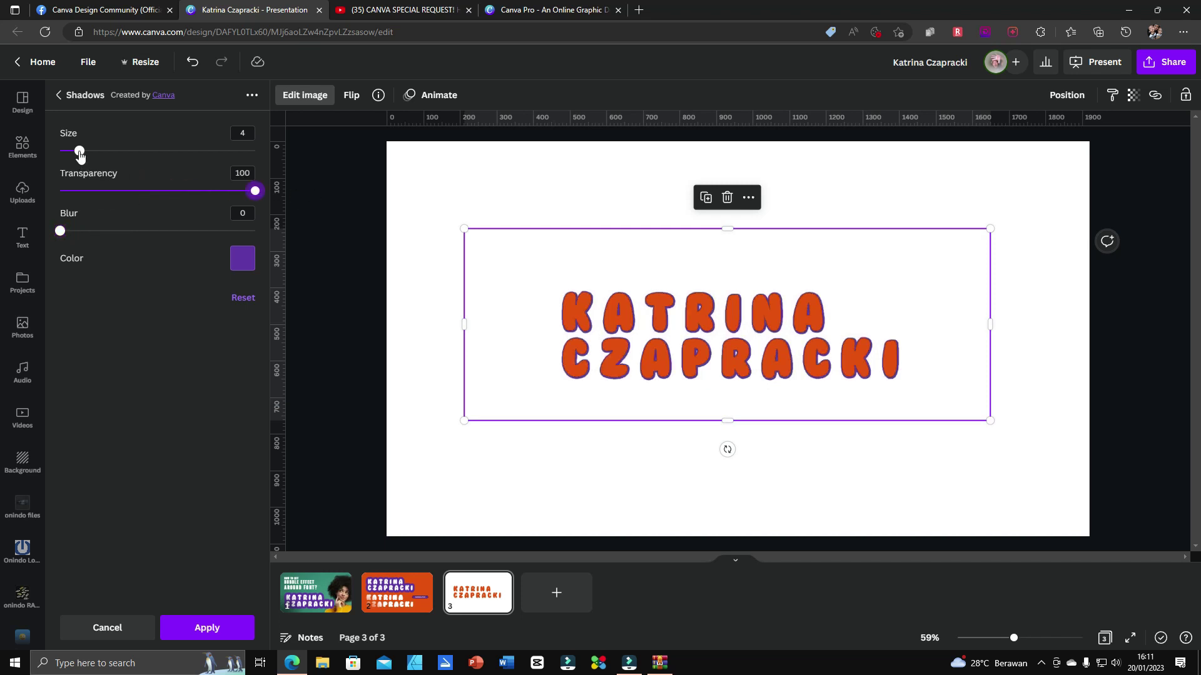
pyautogui.moveTo(80, 151)
pyautogui.mouseDown()
pyautogui.moveTo(283, 167)
pyautogui.moveTo(231, 182)
pyautogui.mouseUp()
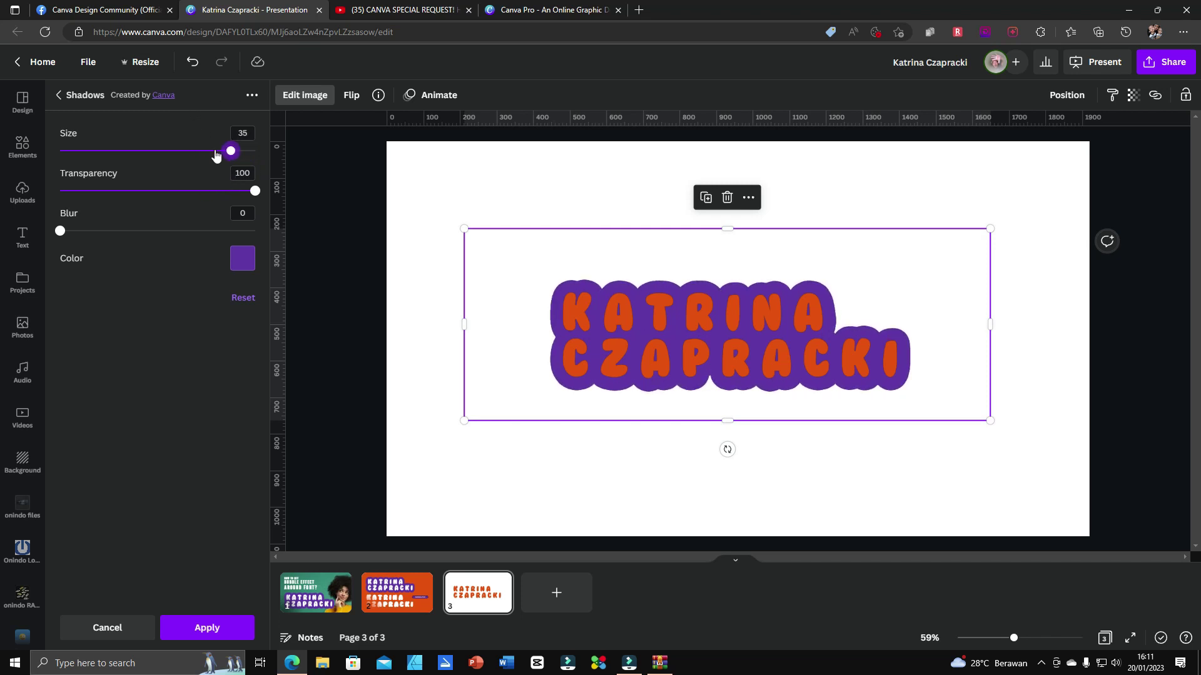
pyautogui.moveTo(231, 151)
pyautogui.mouseDown()
pyautogui.moveTo(189, 151)
pyautogui.moveTo(222, 159)
pyautogui.mouseUp()
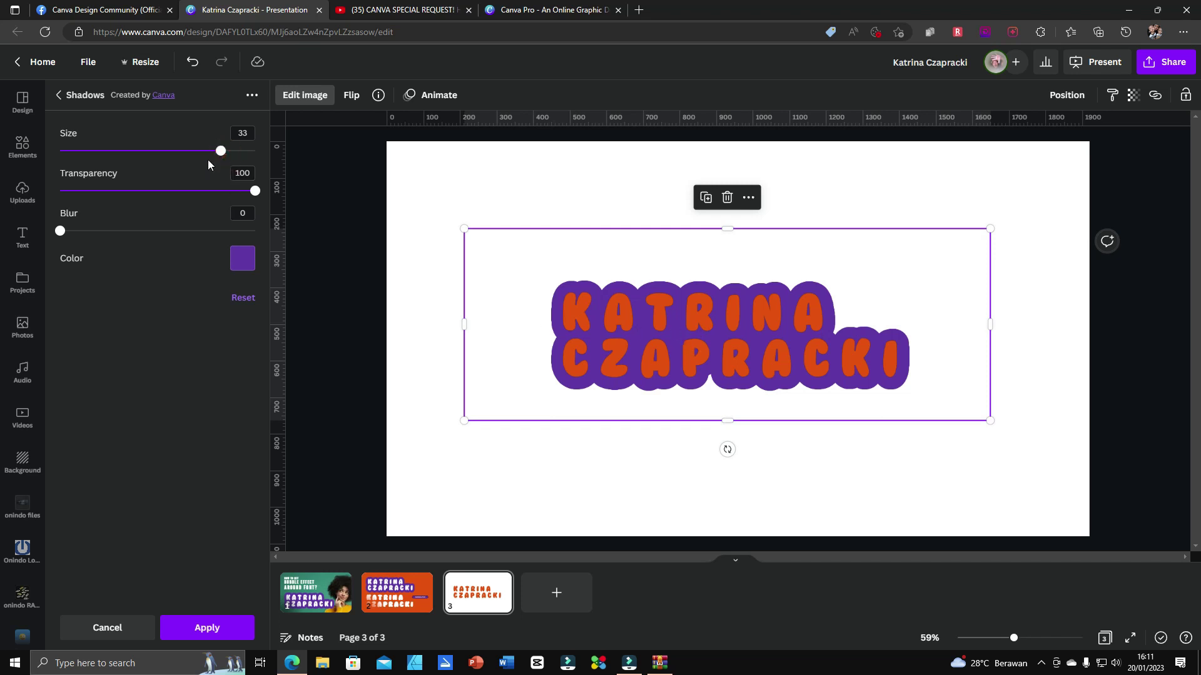
pyautogui.click(222, 153)
pyautogui.moveTo(222, 155); pyautogui.dragTo(225, 151)
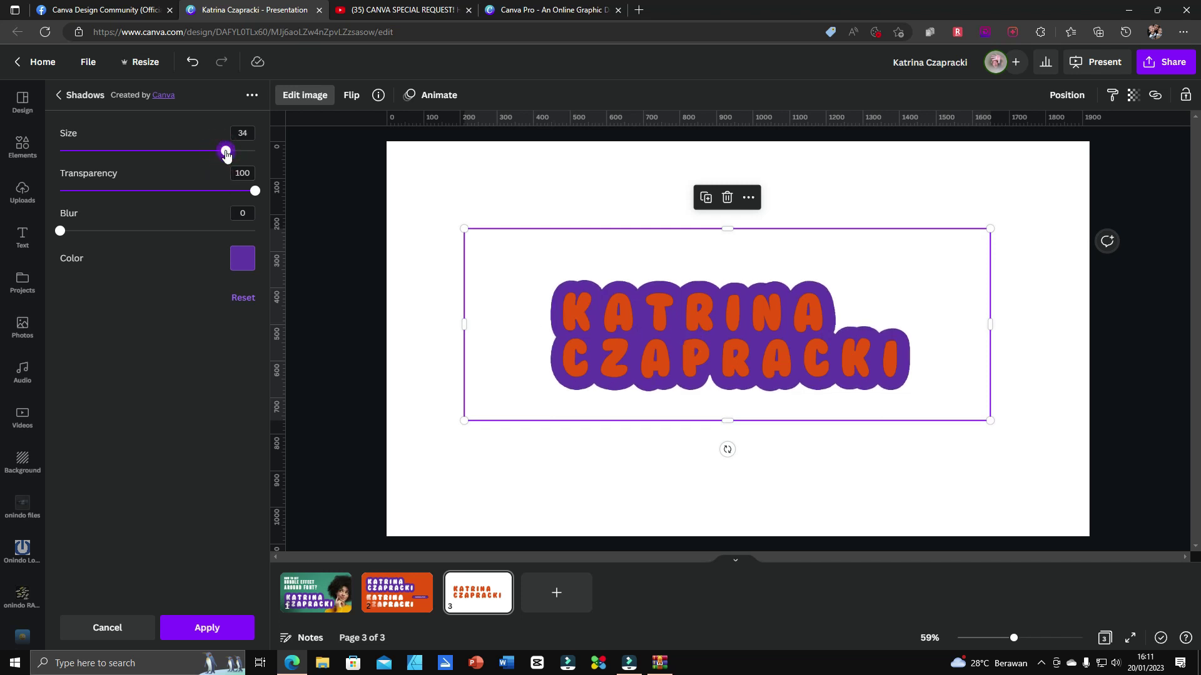
pyautogui.click(232, 627)
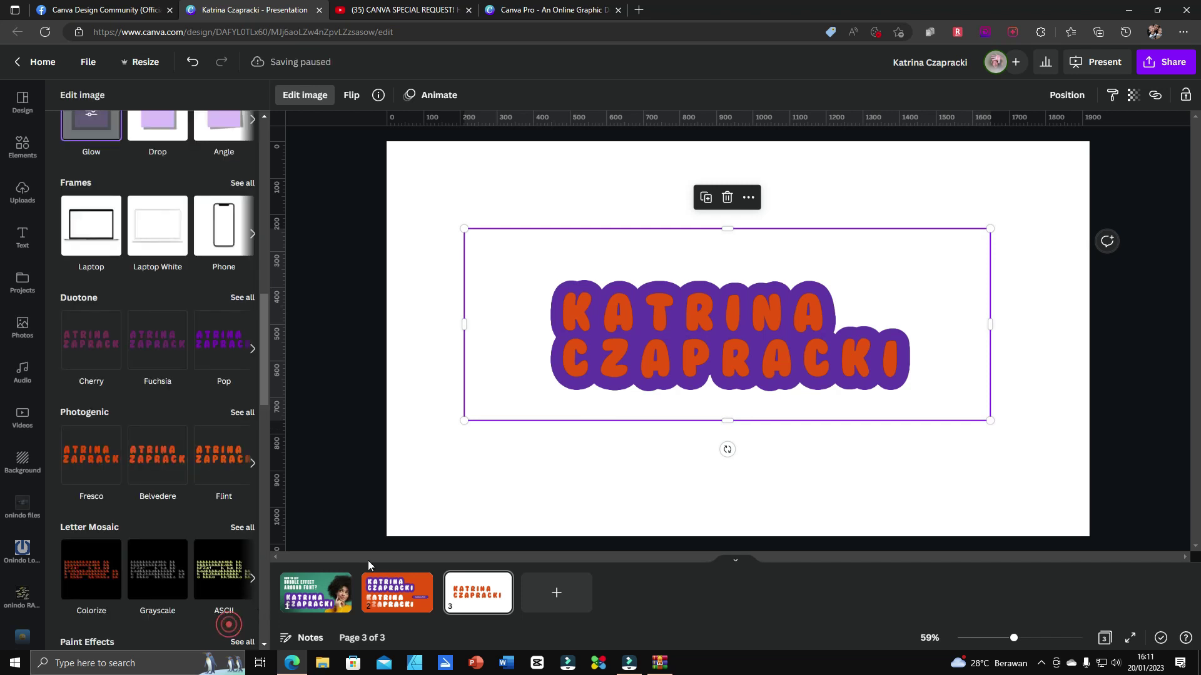
# - Shift the purple-outlined name image a few pixels up and to the left
pyautogui.moveTo(768, 340); pyautogui.dragTo(755, 329)
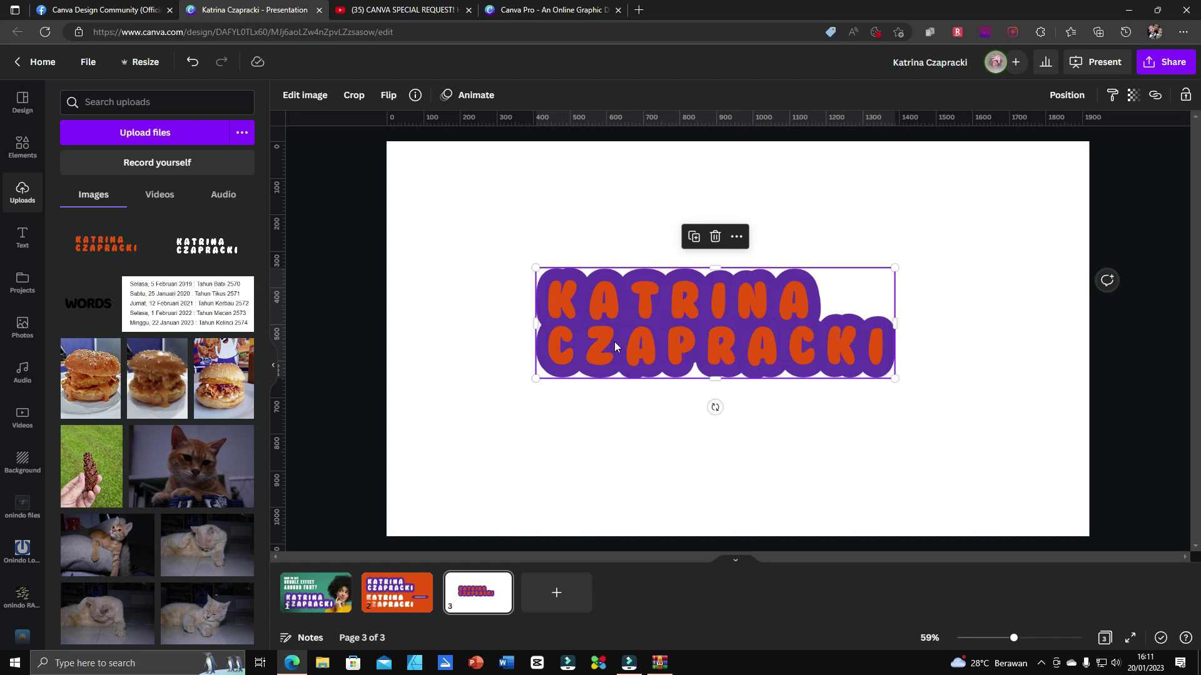
# - Add another Glow shadow to the name image using the yellow-orange swatch
pyautogui.click(310, 95)
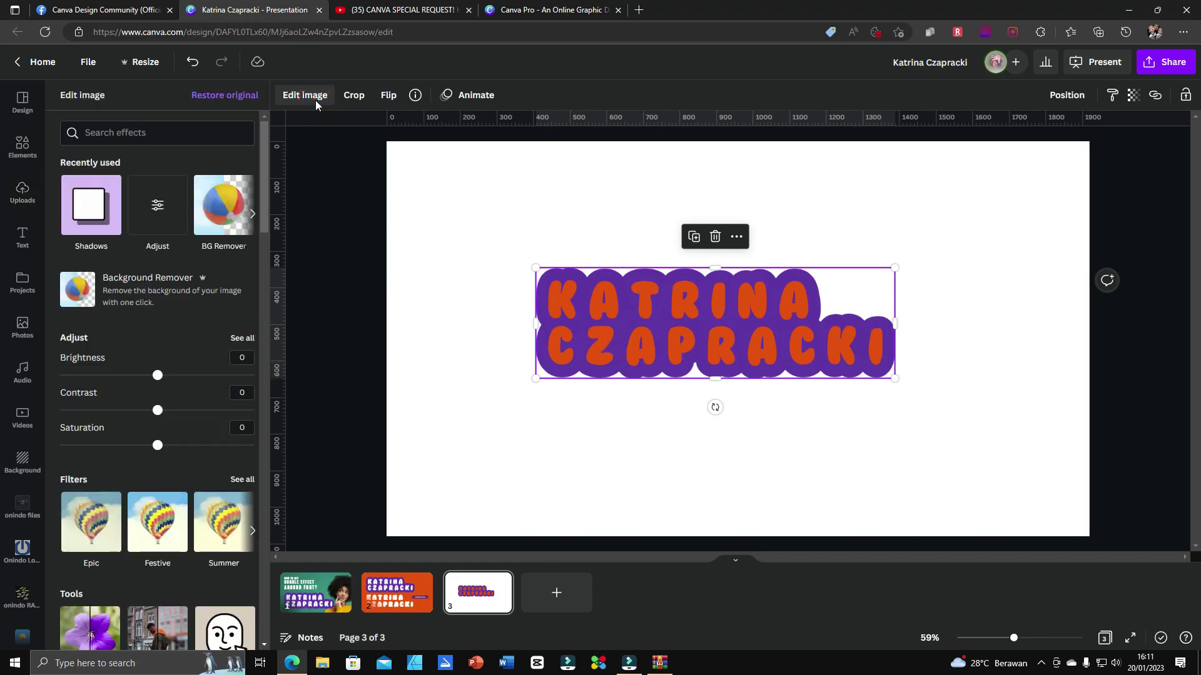
pyautogui.click(89, 227)
pyautogui.click(112, 228)
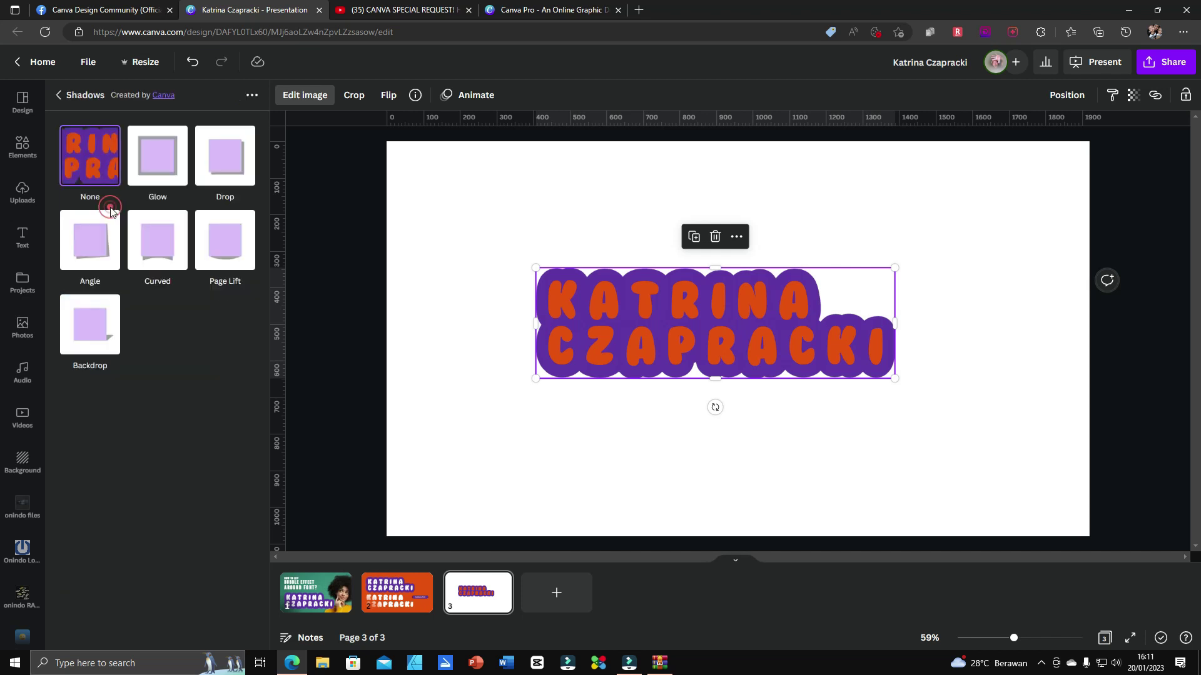
pyautogui.click(164, 173)
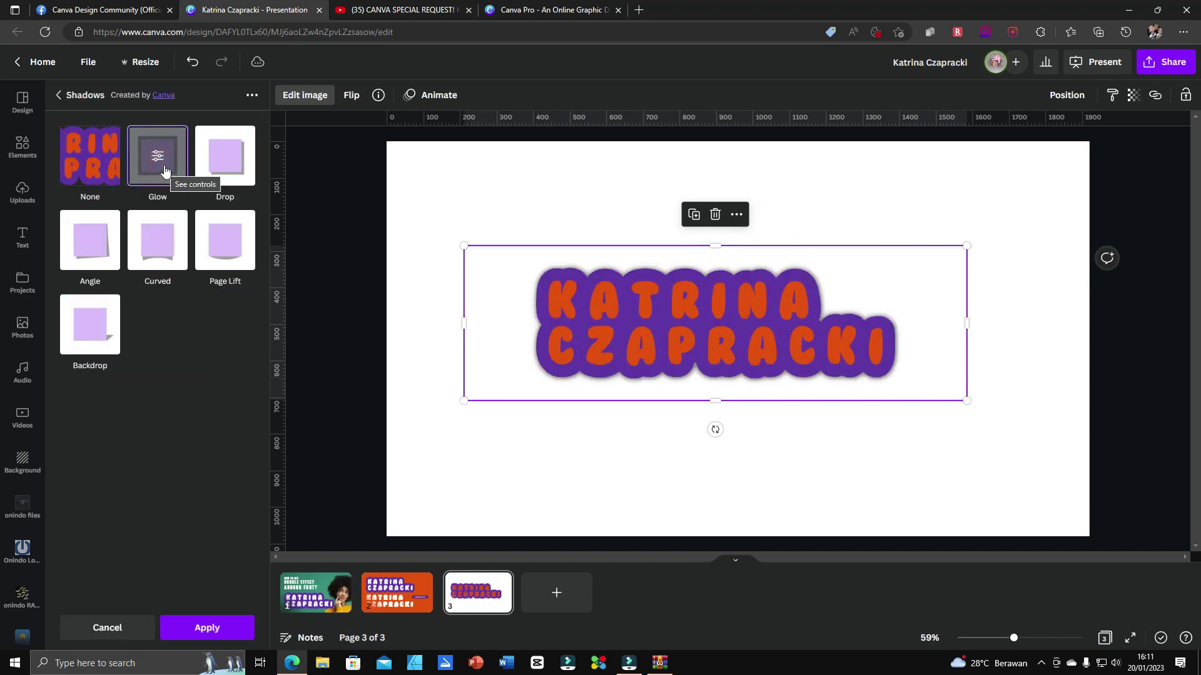
pyautogui.click(162, 160)
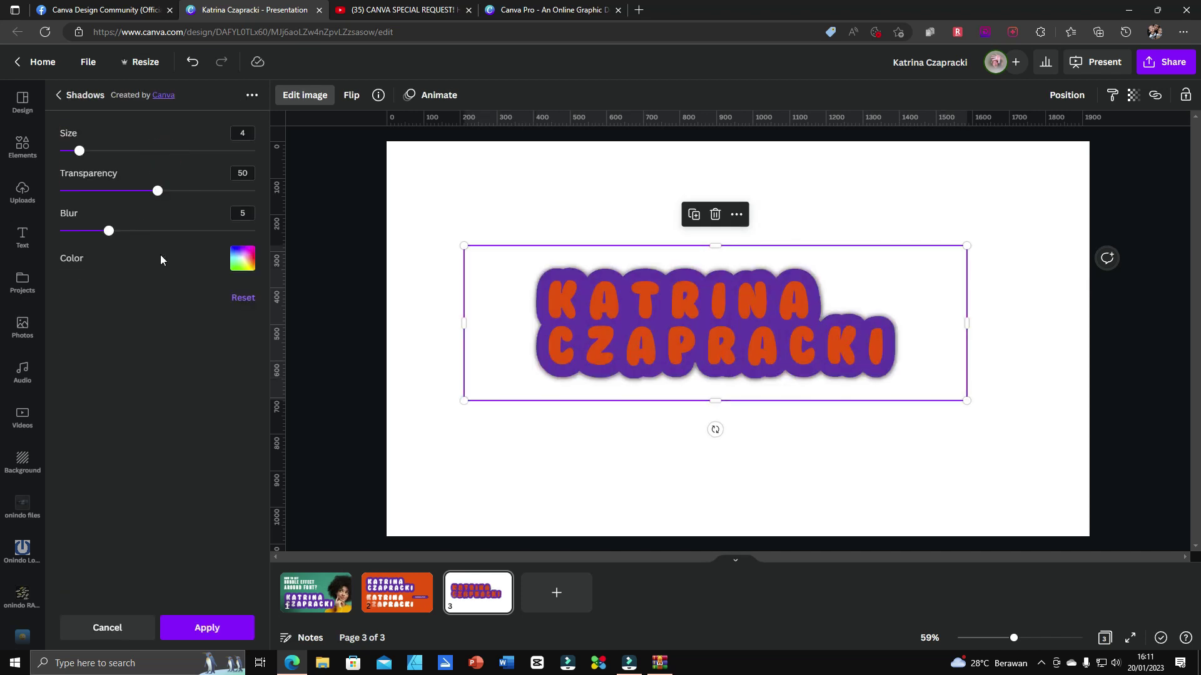
pyautogui.click(242, 261)
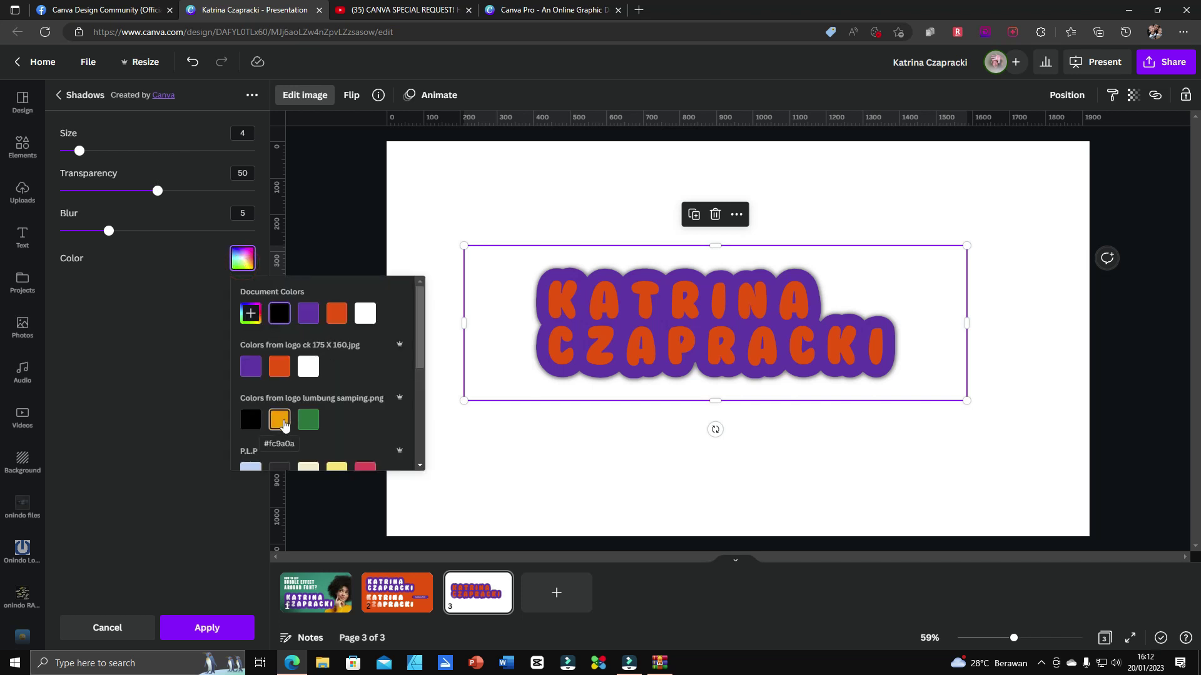
pyautogui.click(280, 420)
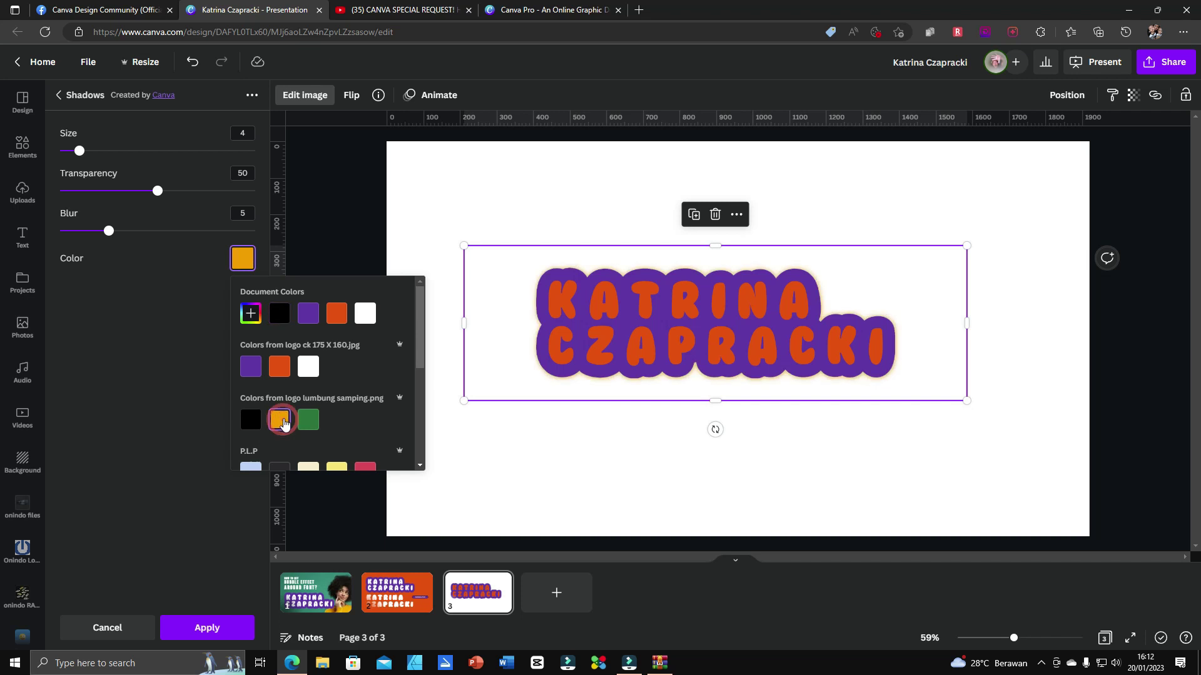
# - Set the yellow glow to Blur 0, Transparency 100 and Size about 30, then apply
pyautogui.moveTo(109, 231); pyautogui.dragTo(60, 231)
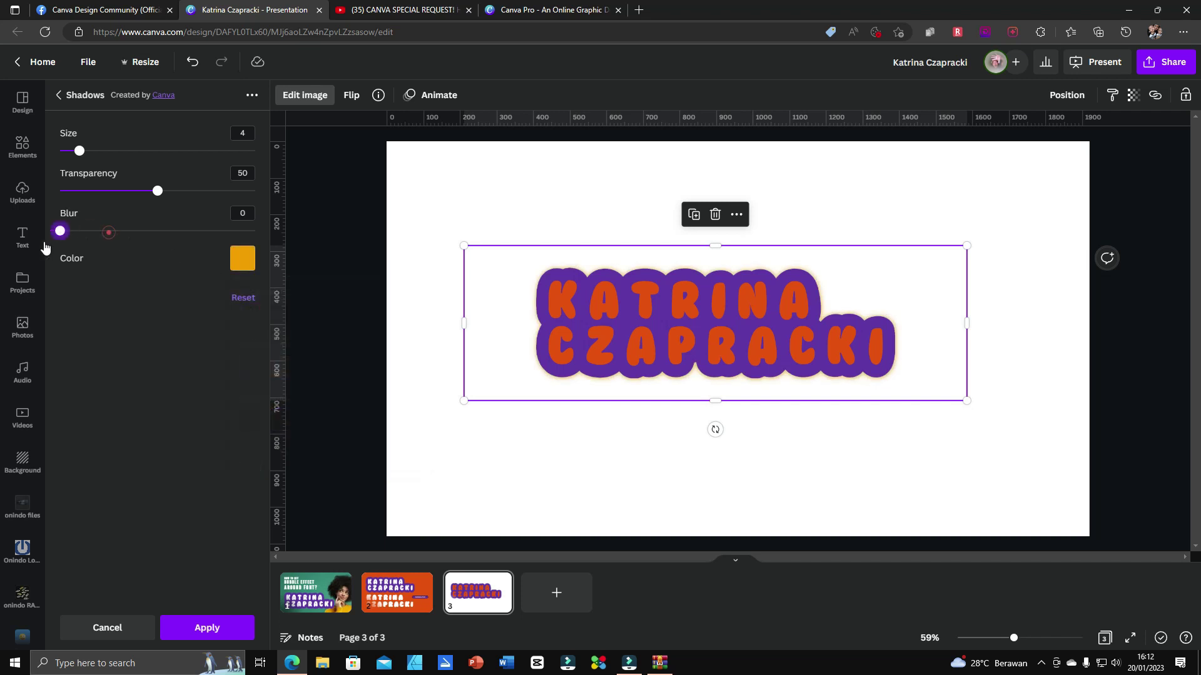
pyautogui.moveTo(160, 197); pyautogui.dragTo(303, 193)
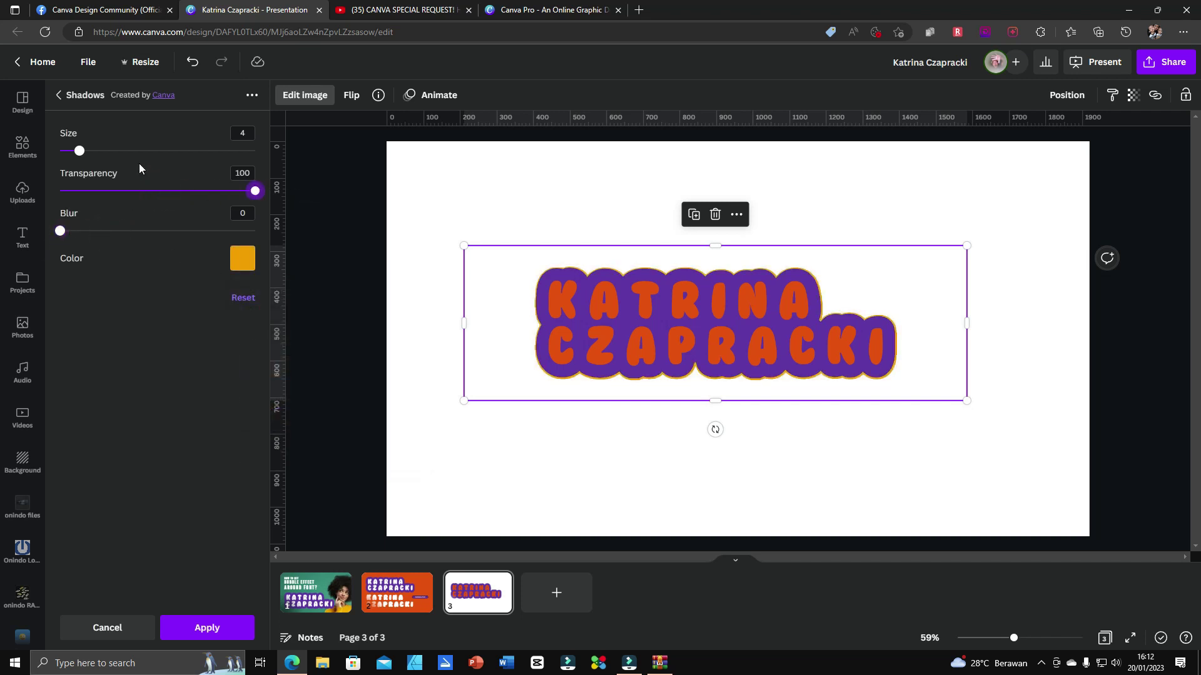
pyautogui.moveTo(80, 152); pyautogui.dragTo(217, 164)
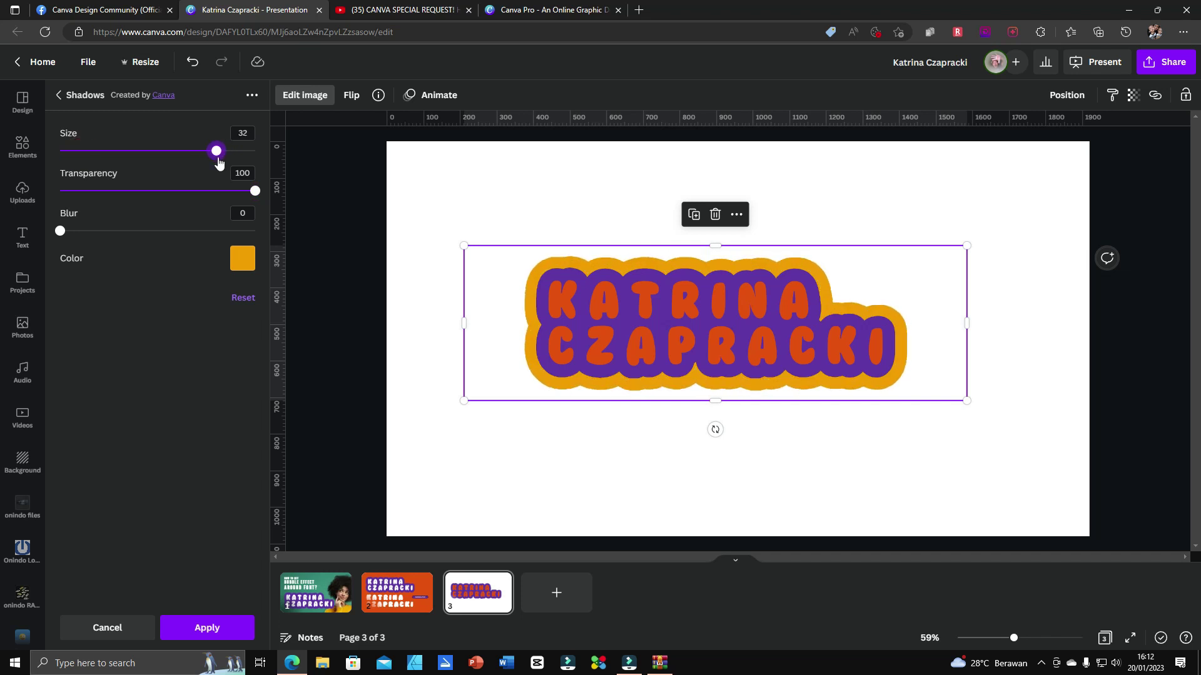
pyautogui.moveTo(217, 163); pyautogui.dragTo(214, 174)
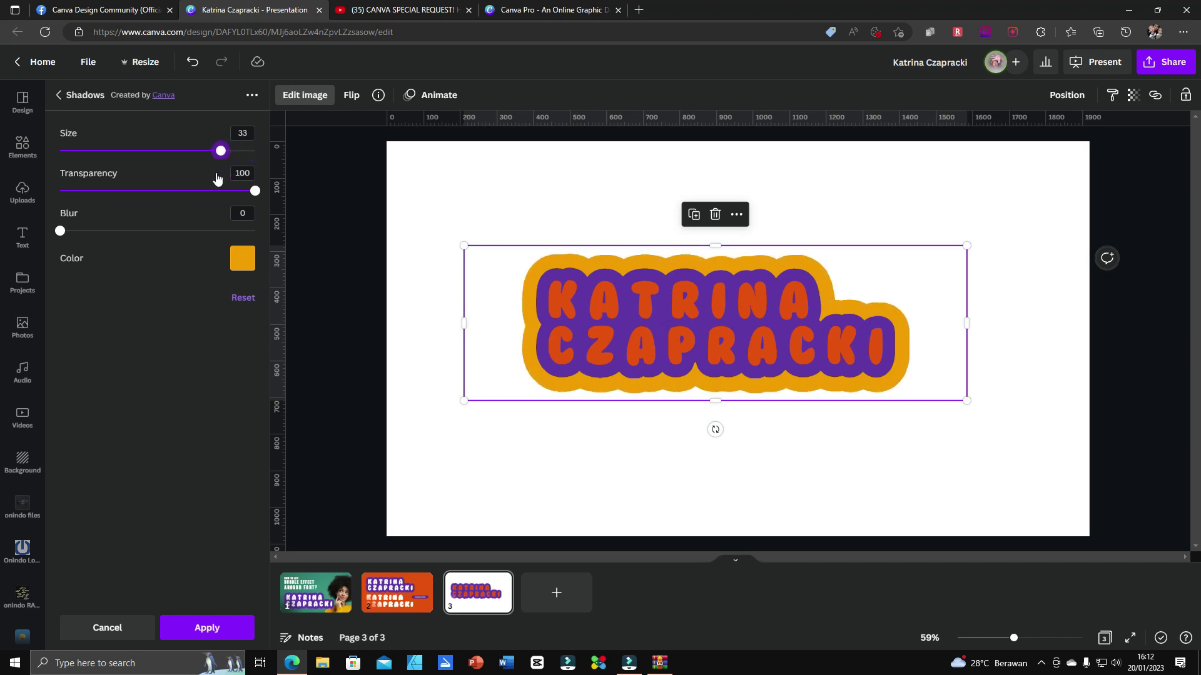
pyautogui.moveTo(216, 174)
pyautogui.mouseDown()
pyautogui.moveTo(221, 185)
pyautogui.moveTo(192, 191)
pyautogui.moveTo(209, 195)
pyautogui.mouseUp()
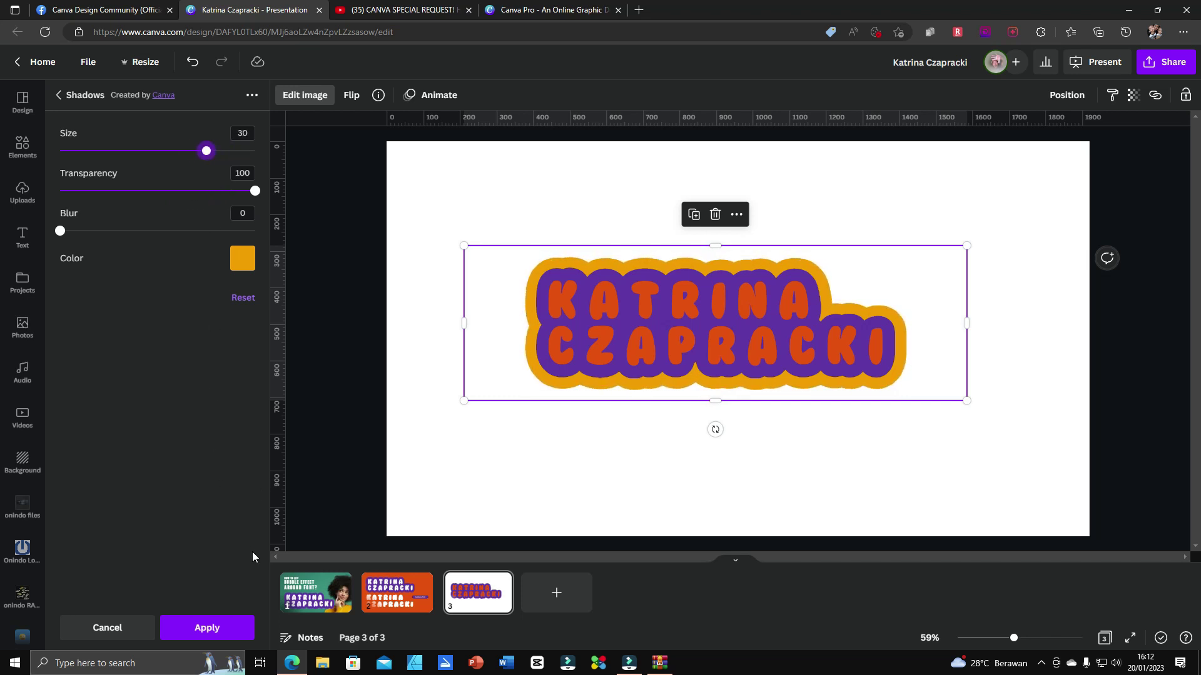
pyautogui.click(224, 629)
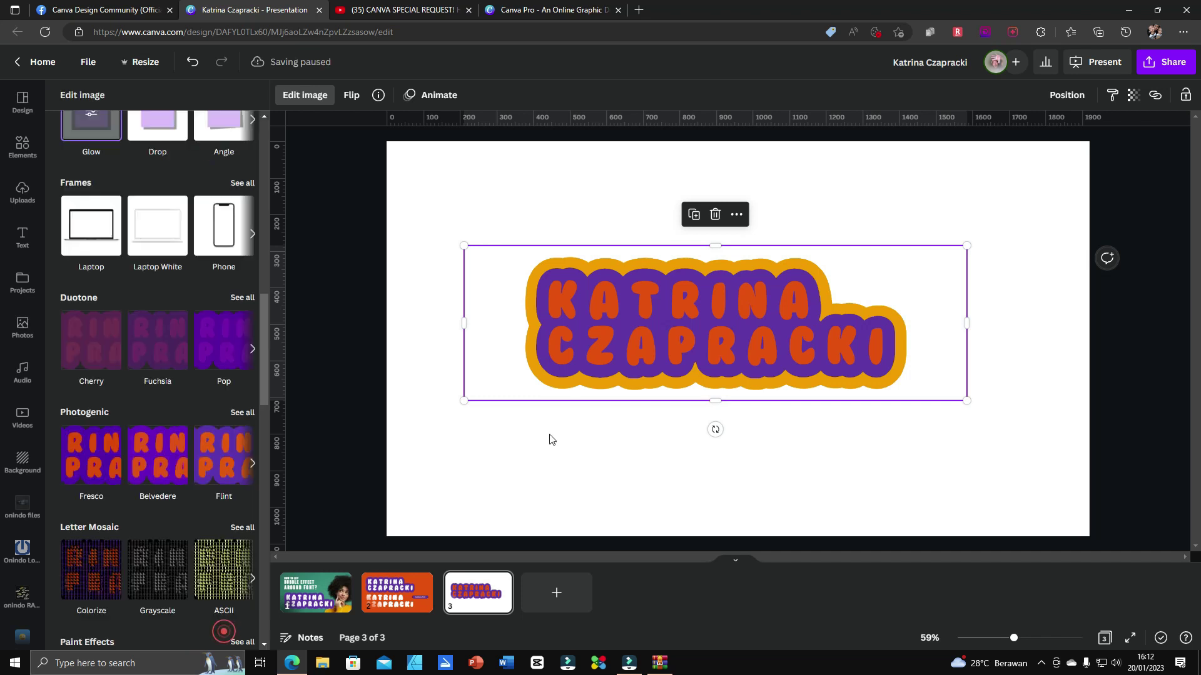